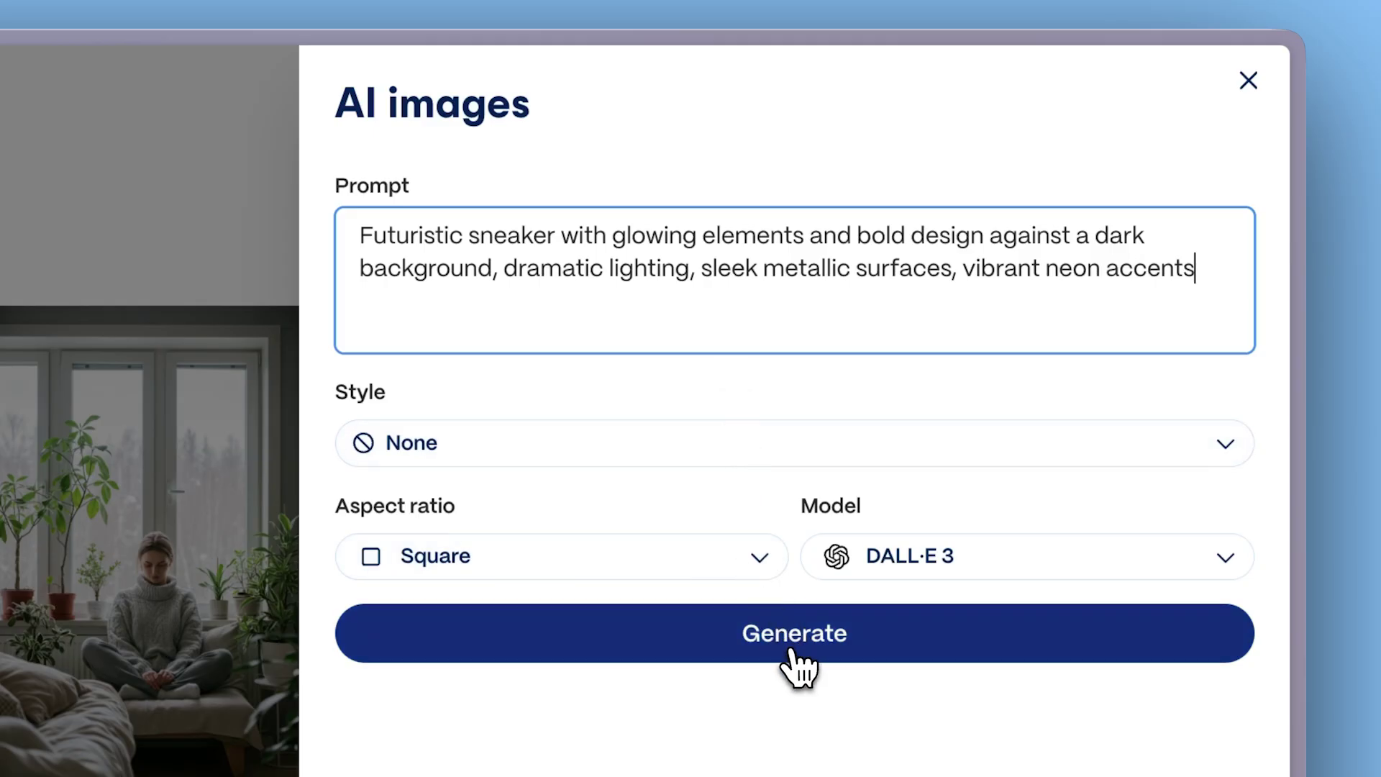
Step: Generate the AI image for the Neo-Shox deck from the entered prompt
{"action": "left_click", "coordinate": [795, 663]}
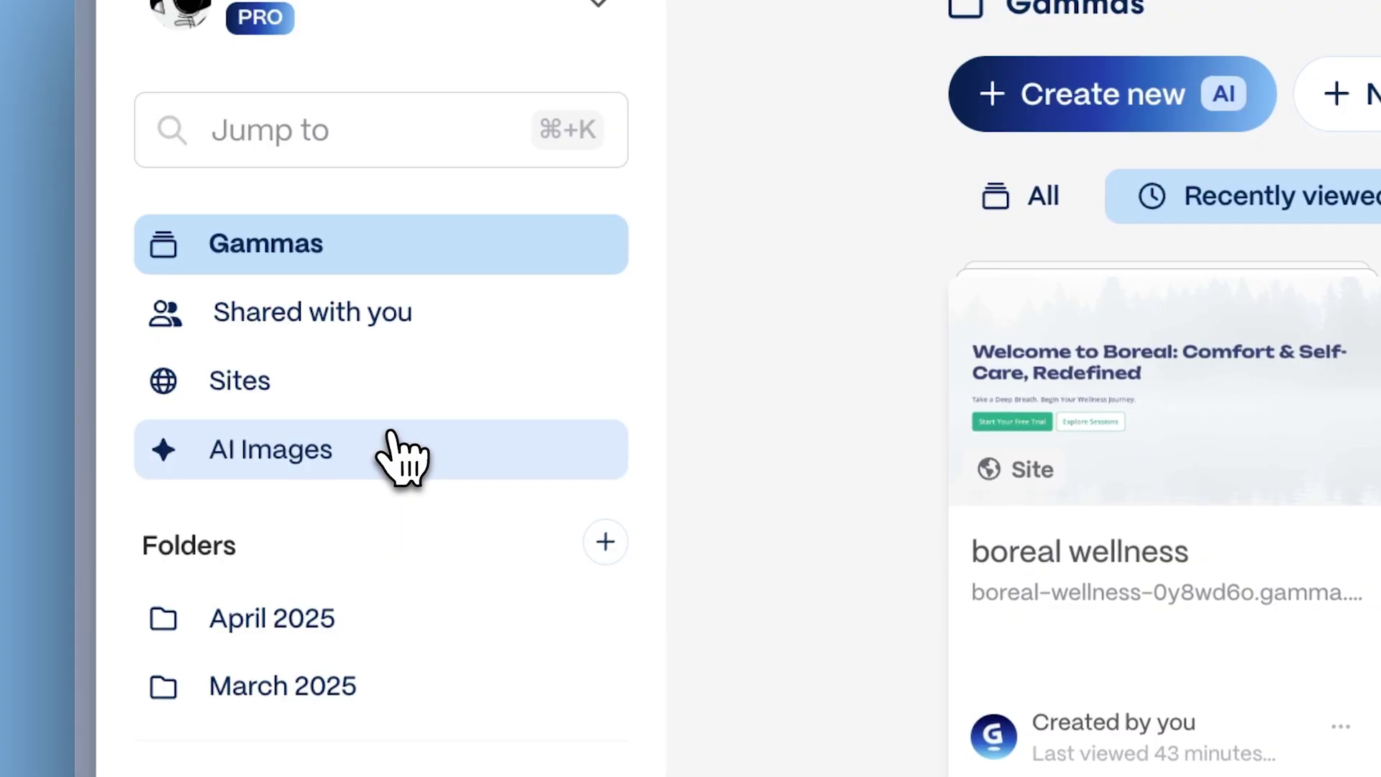
Step: In the AI image library, generate images of a futuristic glowing sneaker against a dark background
{"action": "left_click", "coordinate": [395, 456]}
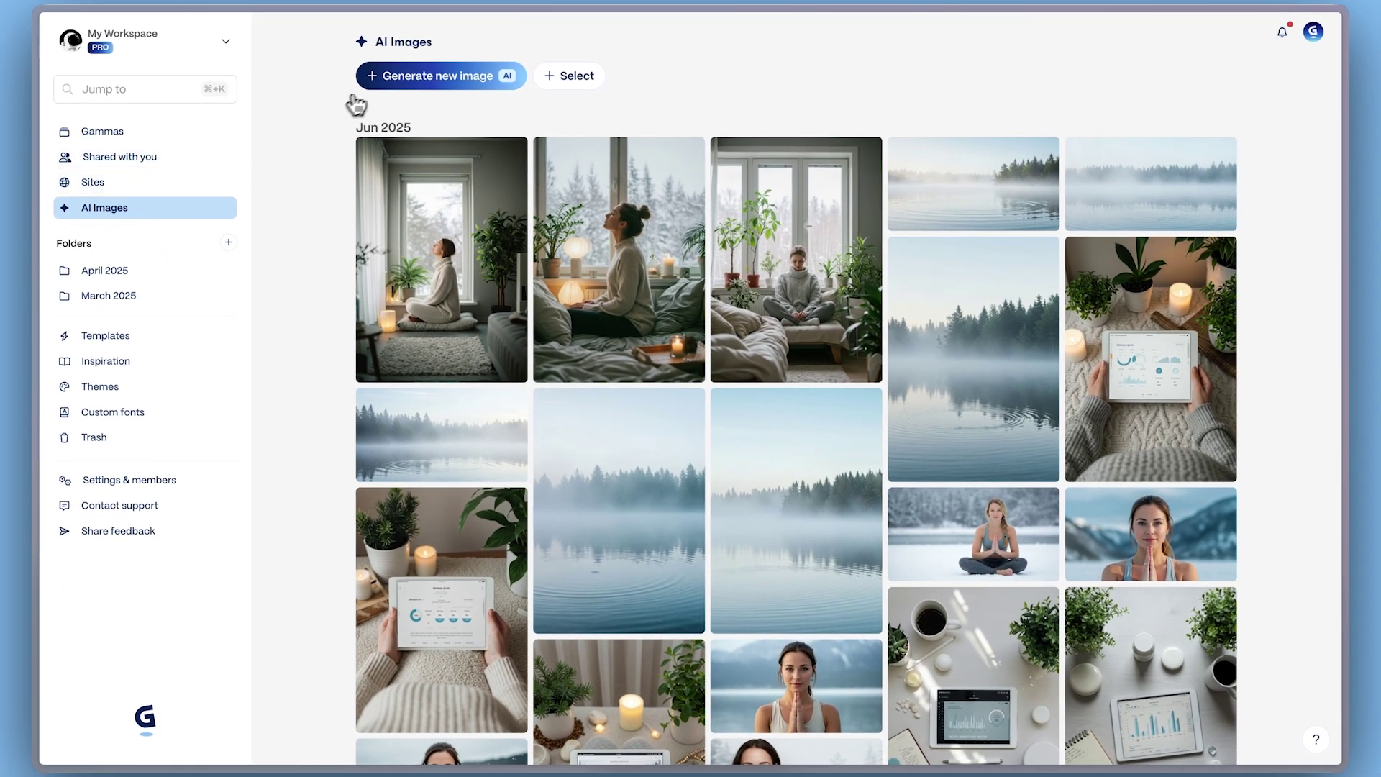
{"action": "left_click", "coordinate": [384, 79]}
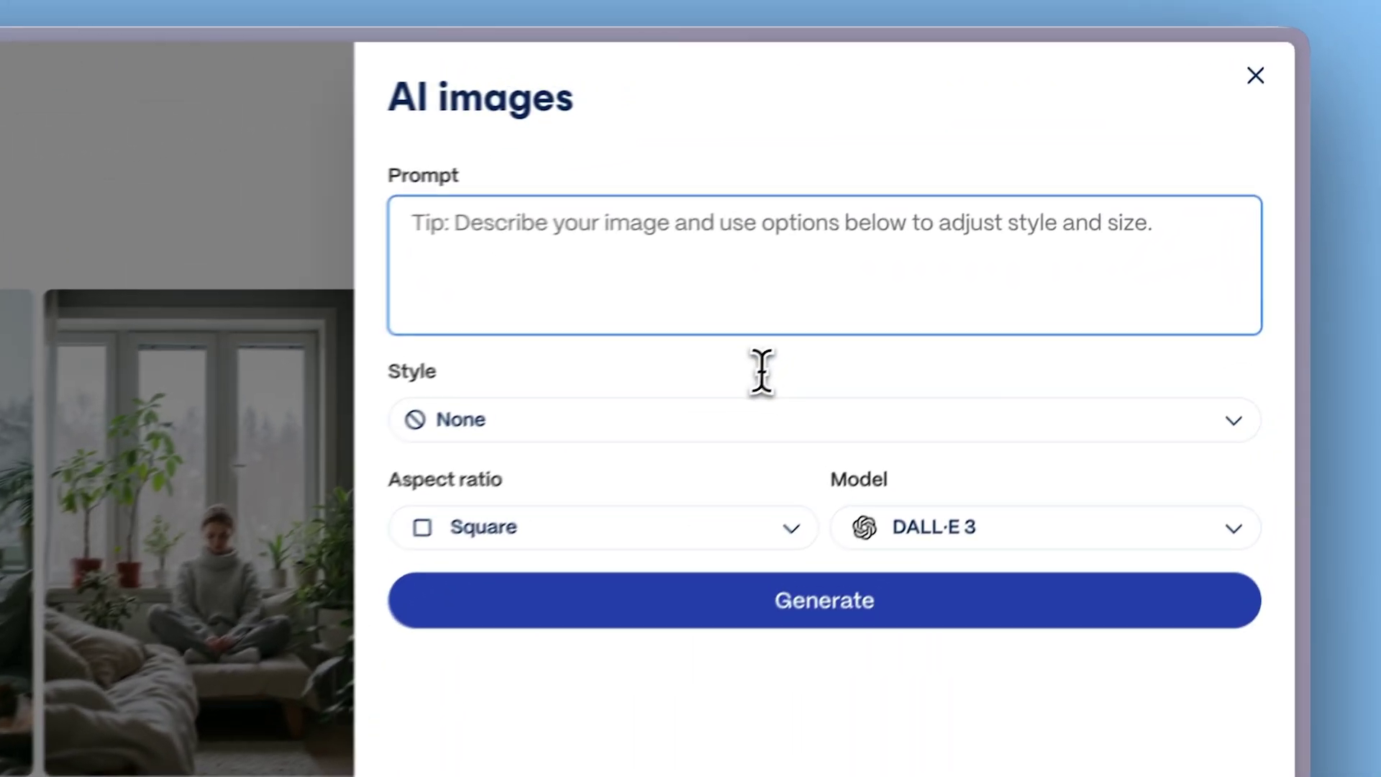
{"action": "type", "text": "Futuris"}
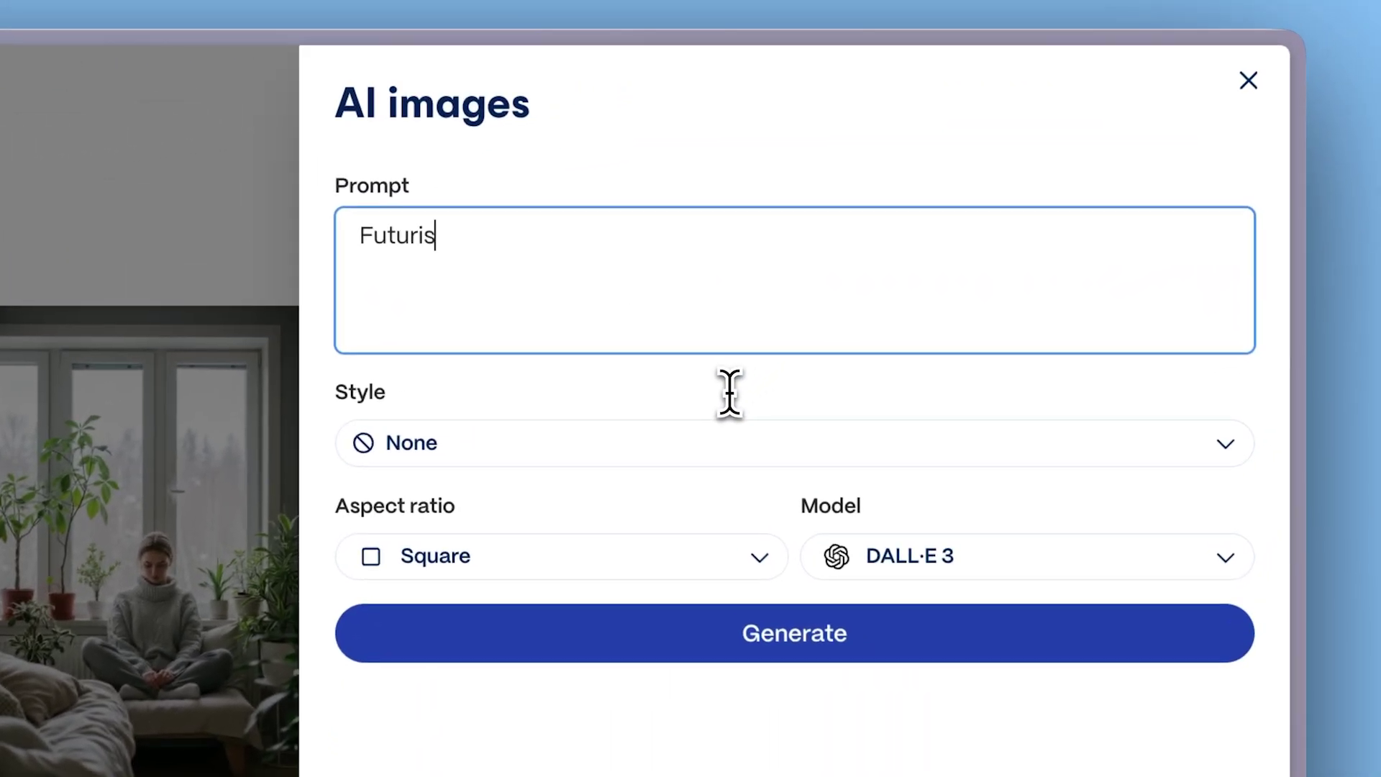
{"action": "type", "text": "tic sneaker with glowing elements and bold design against a dark background, dramatic lighting, sleek metallic surfaces, vibrant neon accents"}
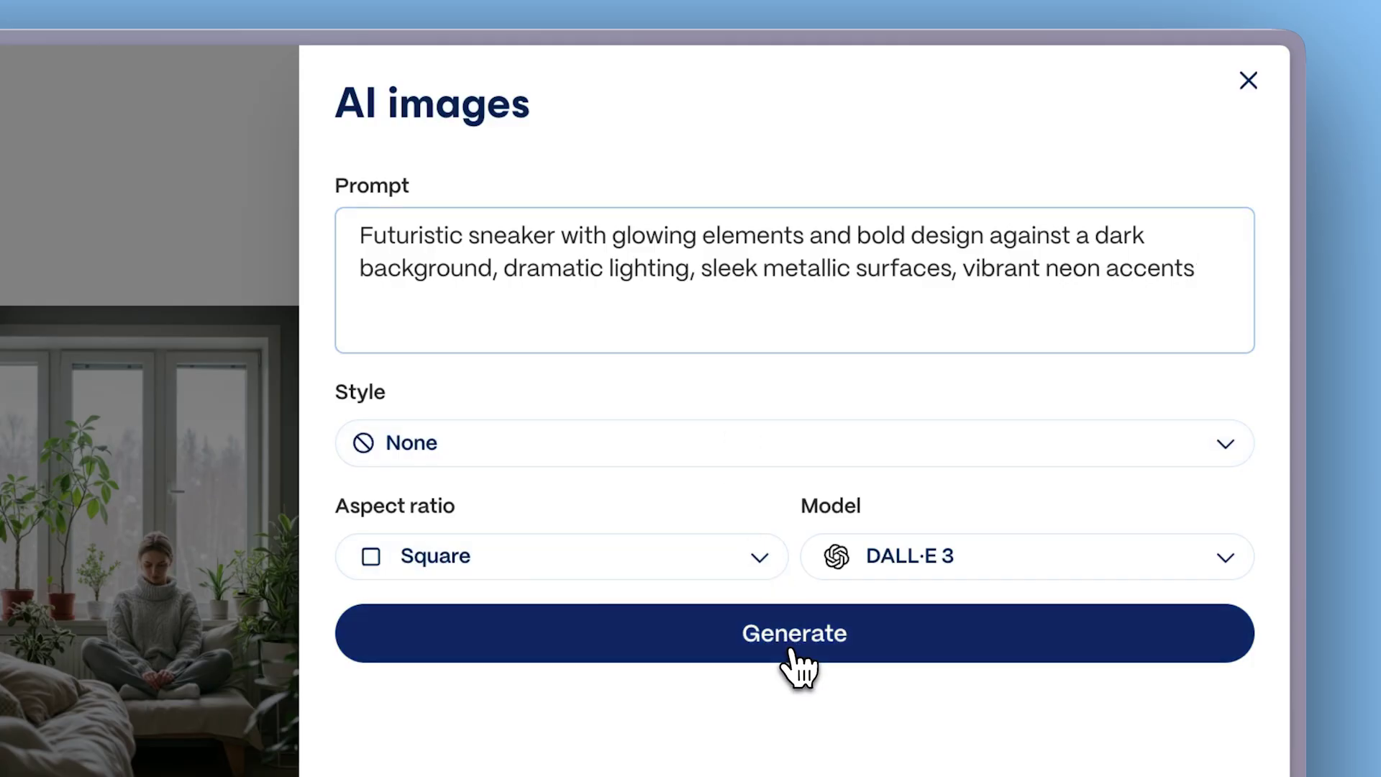
{"action": "left_click", "coordinate": [786, 659]}
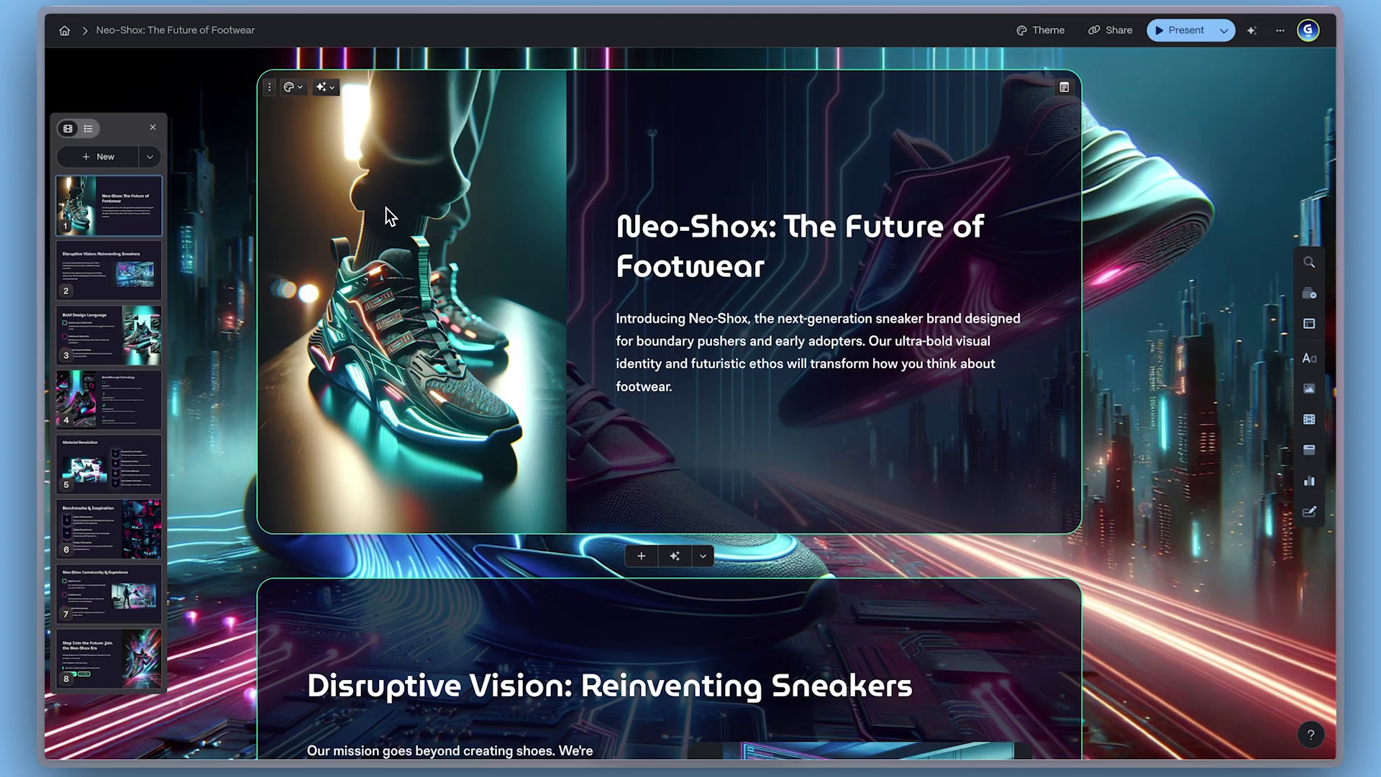
Step: Swap the Neo-Shox title slide picture for the third sneaker image from Your AI images
{"action": "double_click", "coordinate": [385, 209]}
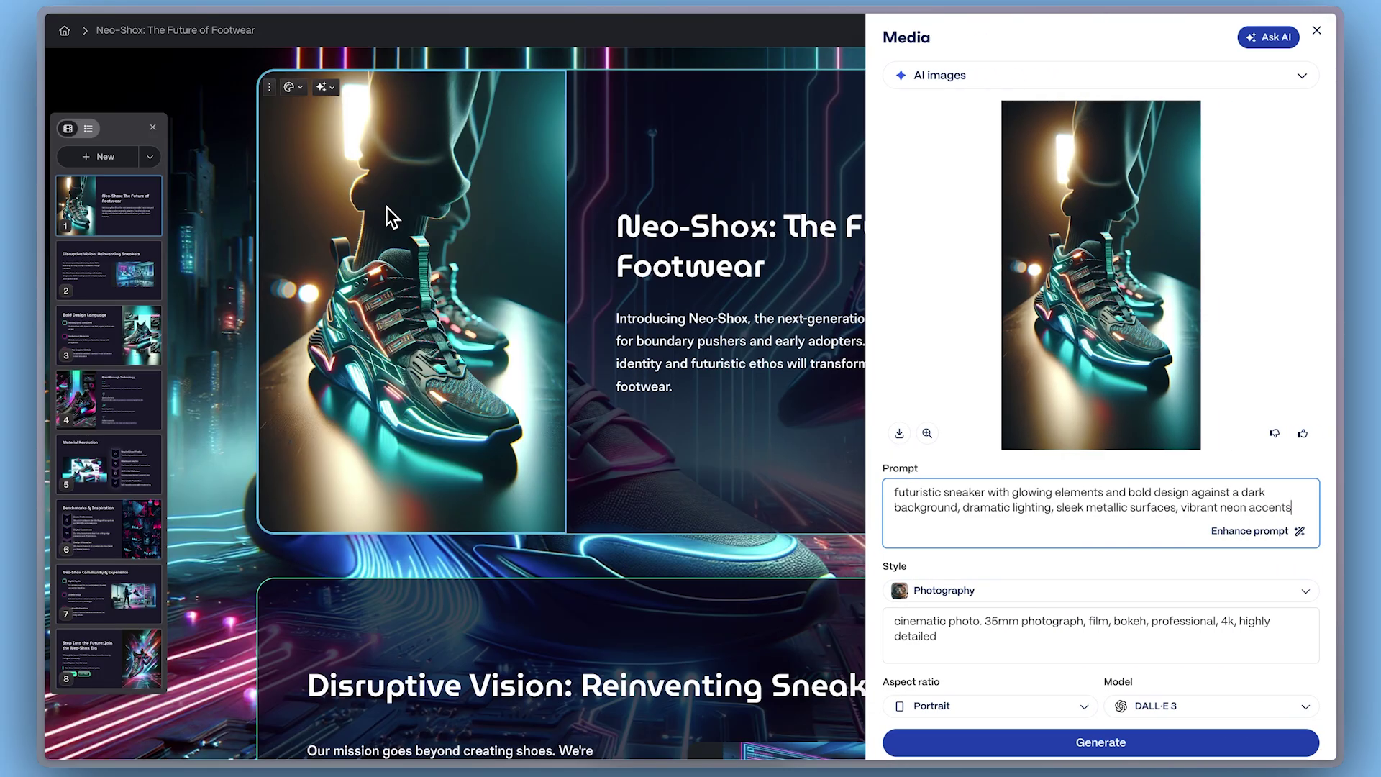
{"action": "scroll", "coordinate": [929, 239], "scroll_direction": "down", "scroll_amount": 7}
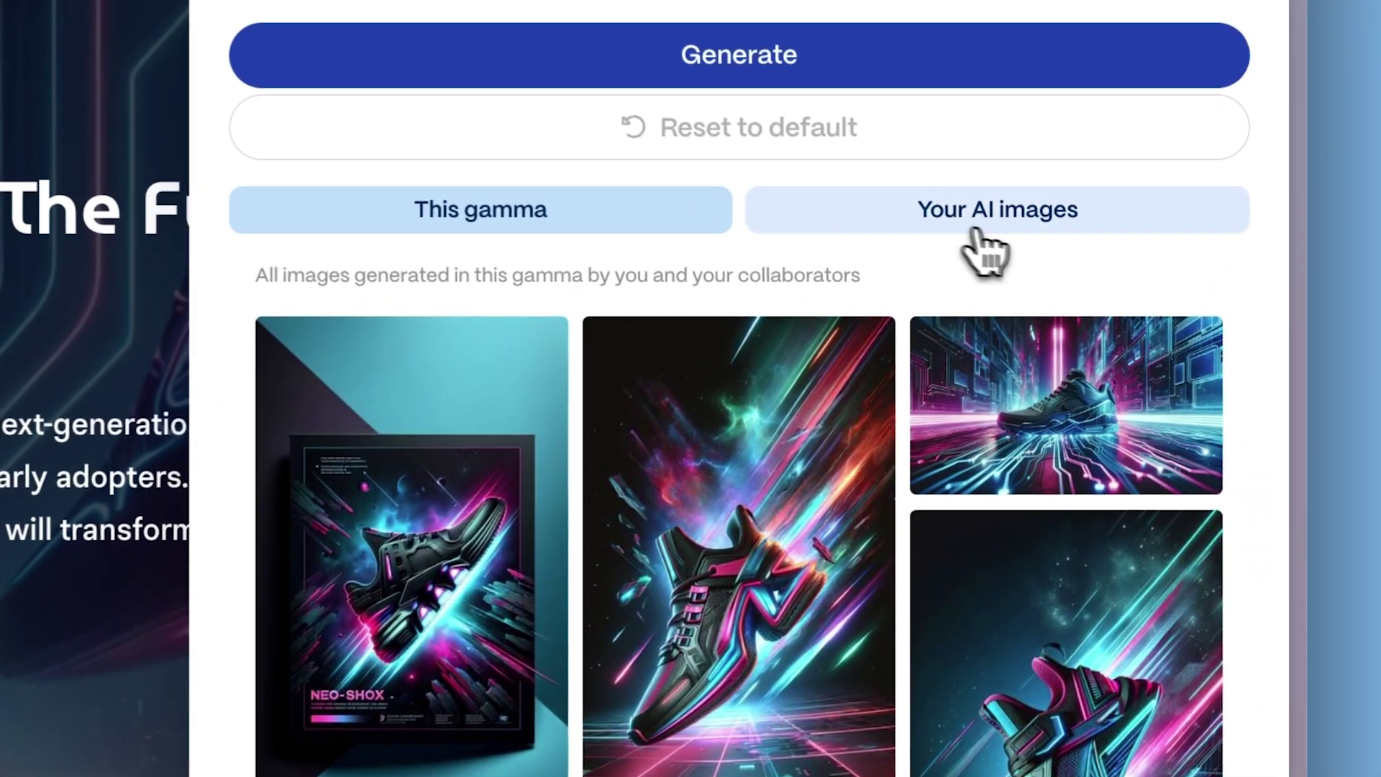
{"action": "left_click", "coordinate": [1160, 225]}
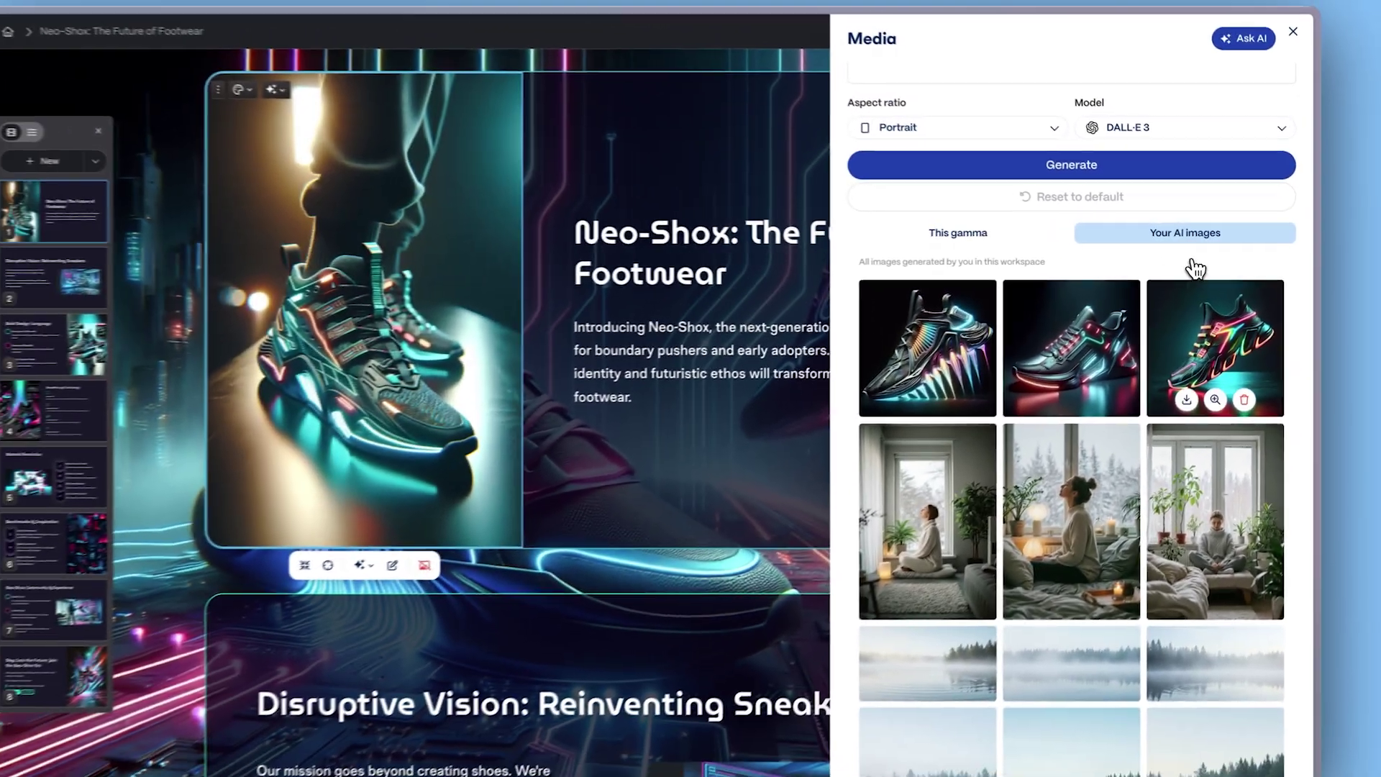
{"action": "left_click", "coordinate": [1215, 359]}
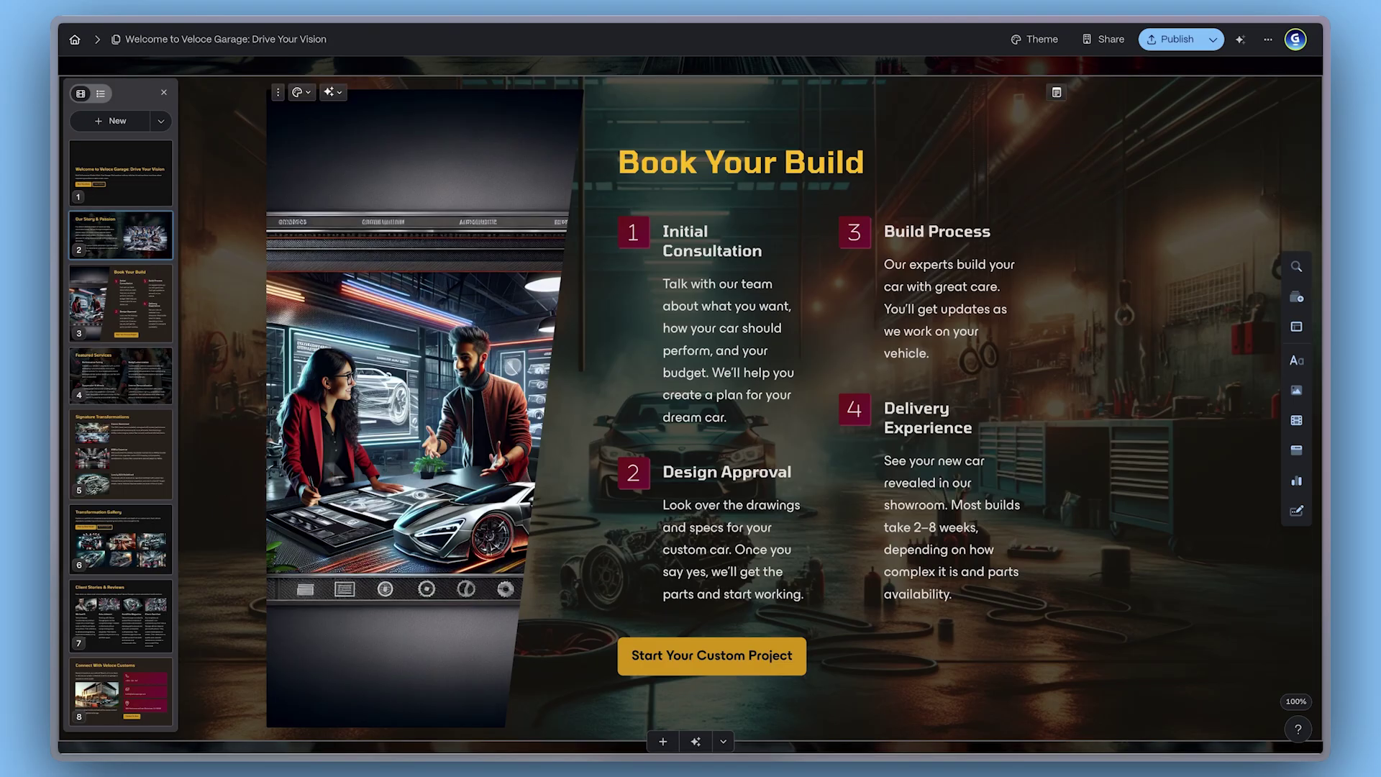
Step: Select the designer-and-client image on Book Your Build and scroll to its Flux Fast 1.1 Model setting
{"action": "left_click", "coordinate": [417, 403]}
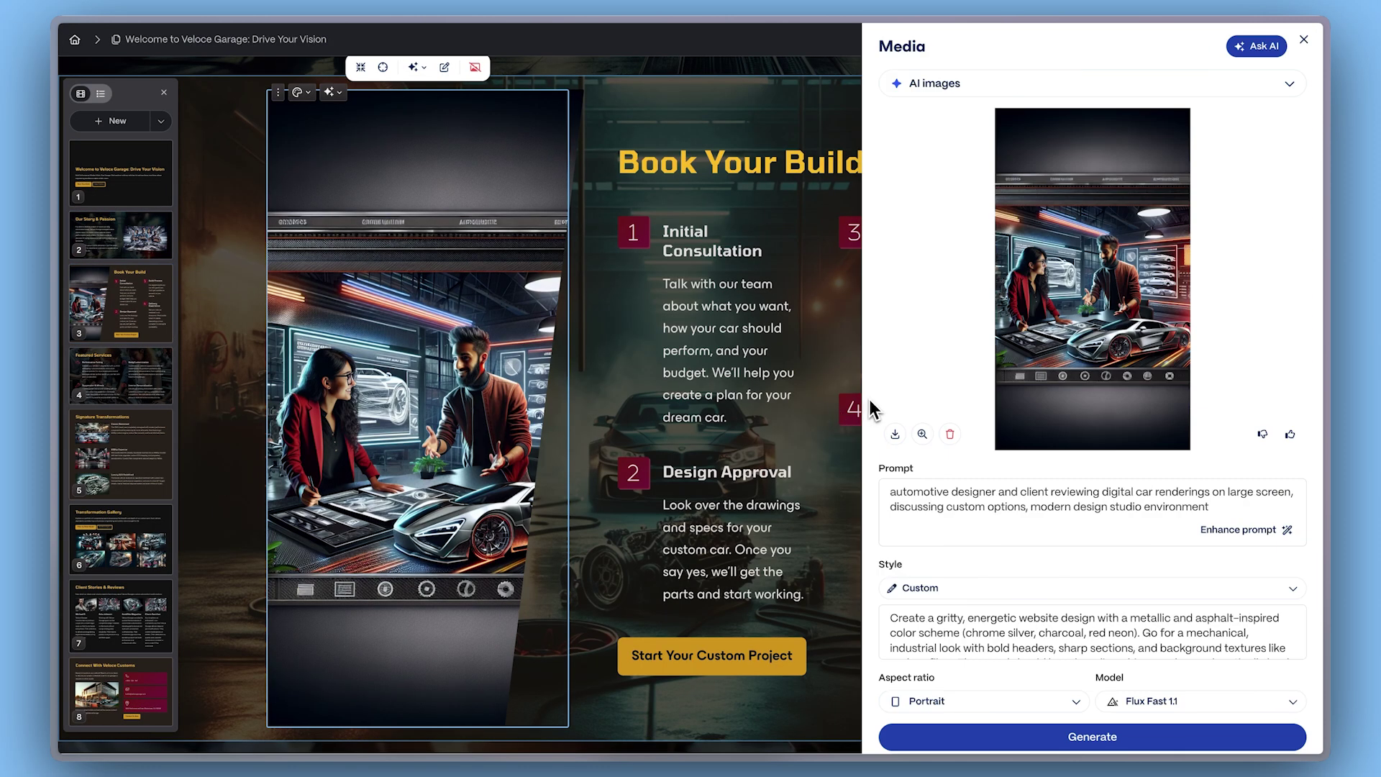
{"action": "scroll", "coordinate": [869, 399], "scroll_direction": "down", "scroll_amount": 4}
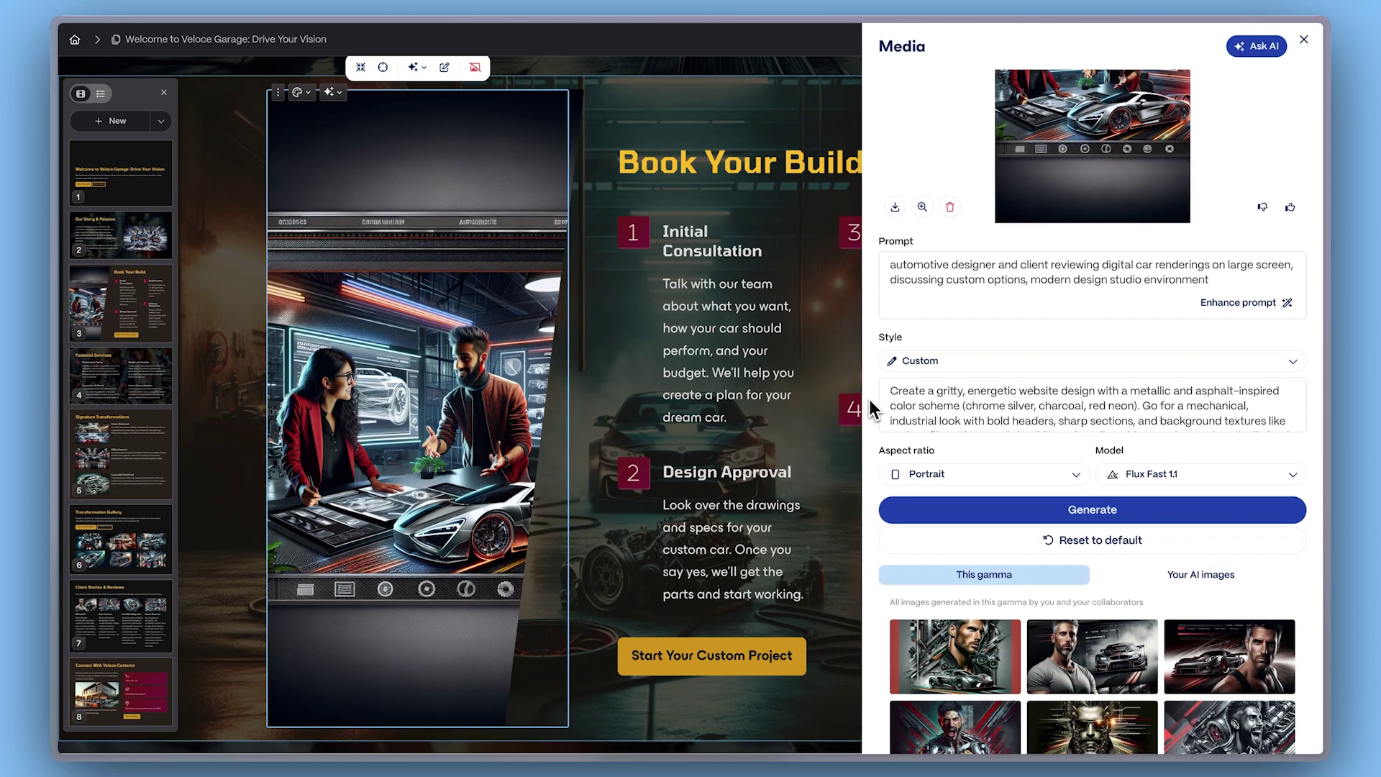
{"action": "scroll", "coordinate": [868, 399], "scroll_direction": "down", "scroll_amount": 2}
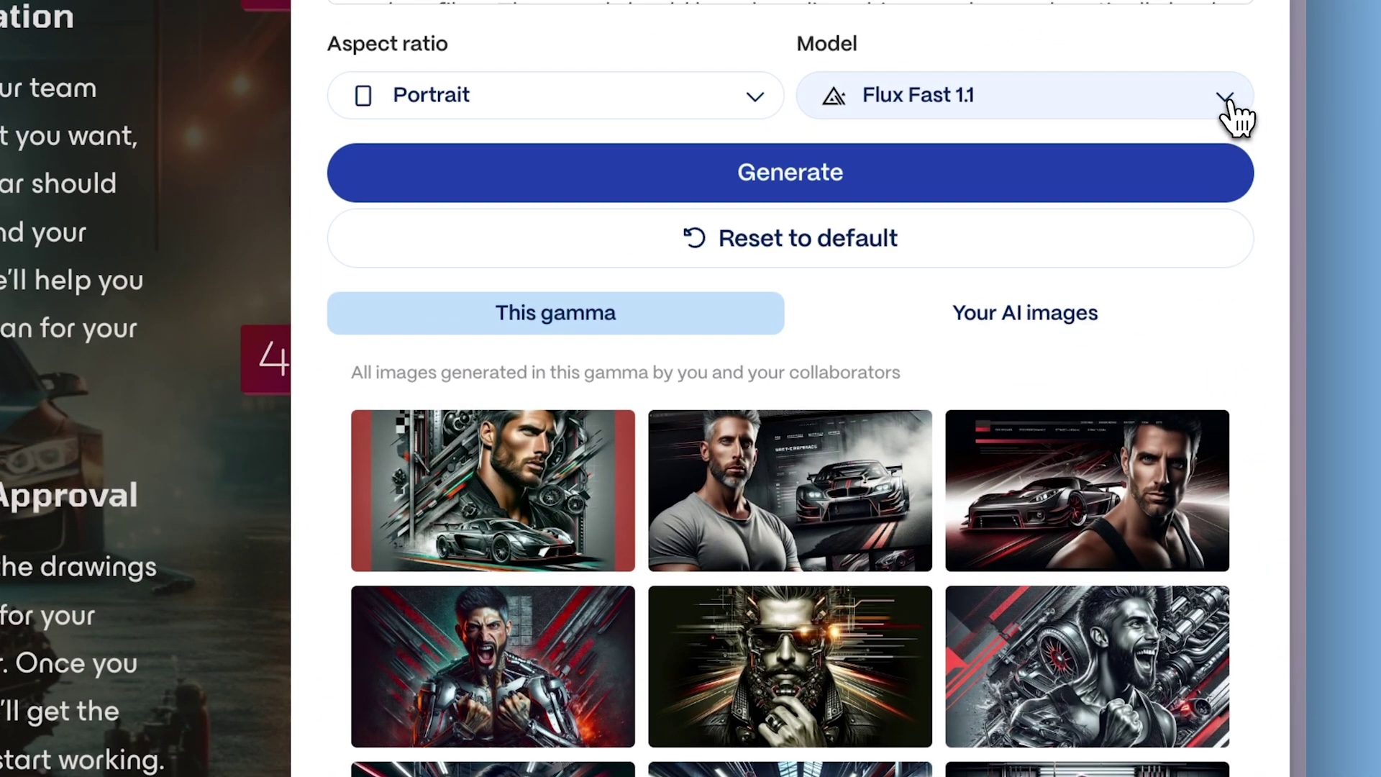
Step: Browse the Basic, Advanced and Premium image models and switch the picture to Recraft
{"action": "left_click", "coordinate": [1235, 115]}
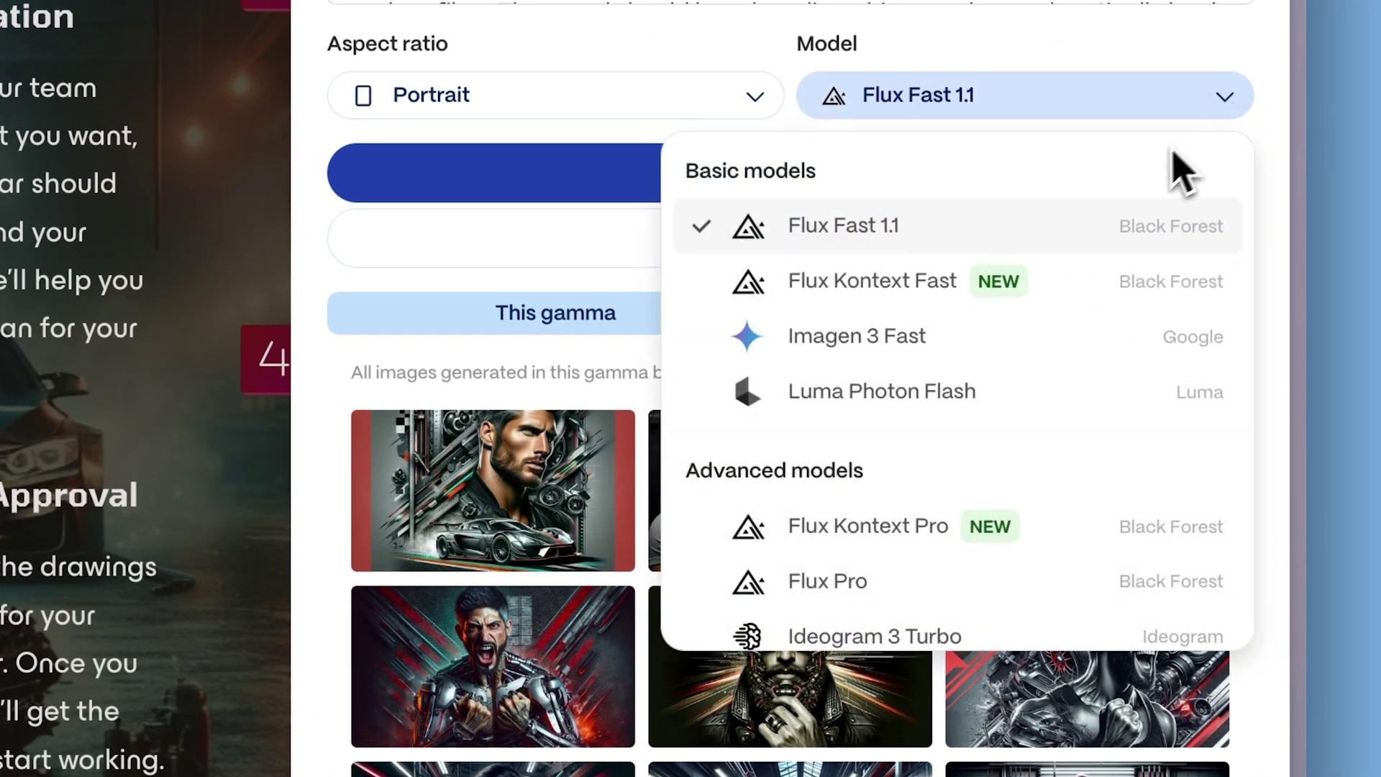
{"action": "mouse_move", "coordinate": [1078, 248]}
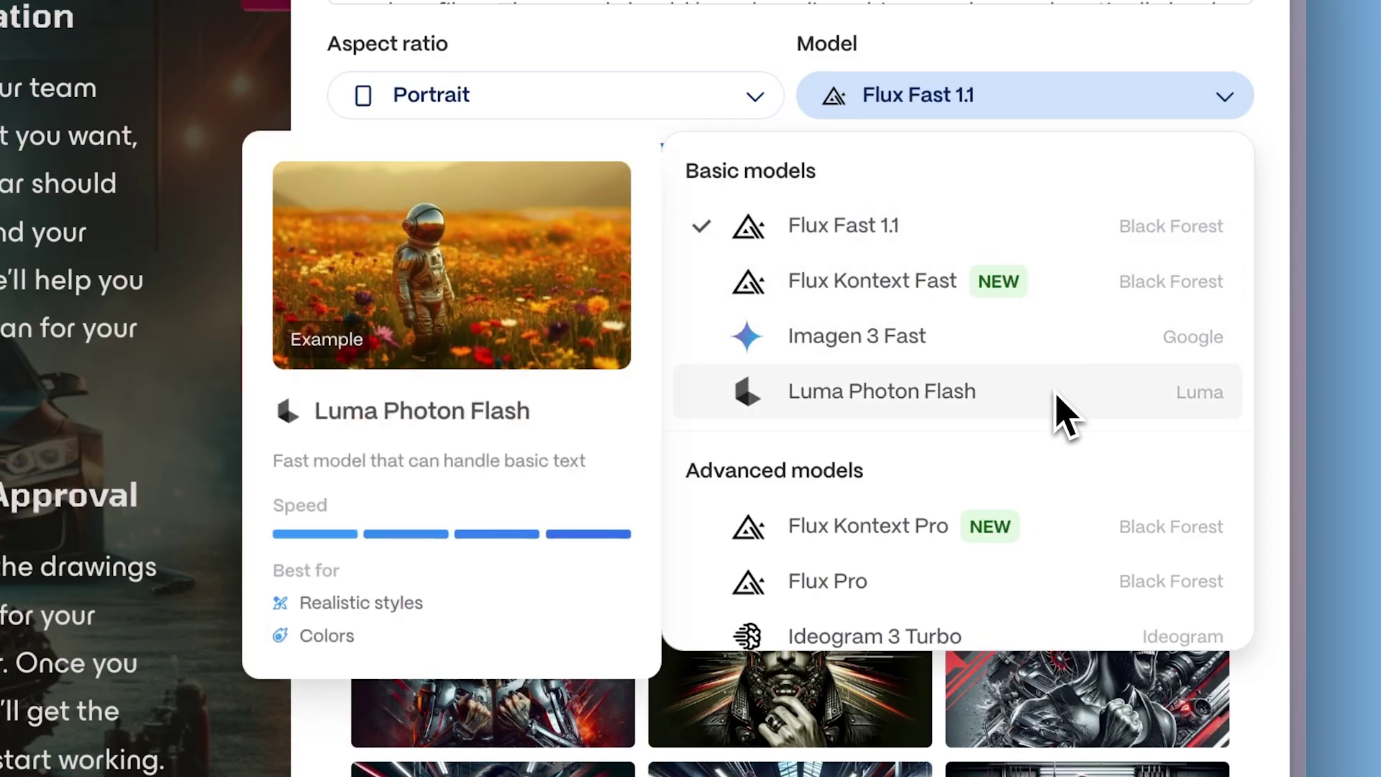
{"action": "scroll", "coordinate": [1064, 414], "scroll_direction": "down", "scroll_amount": 4}
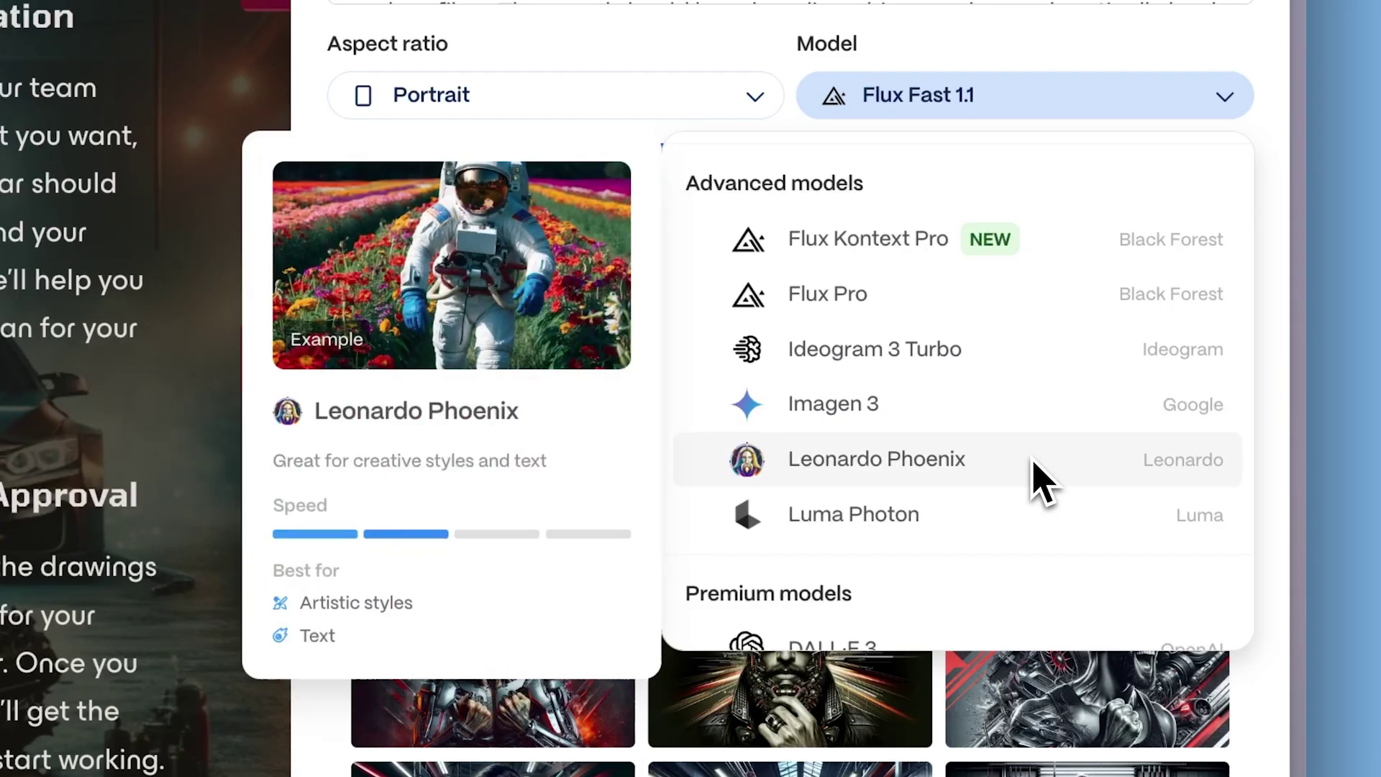
{"action": "scroll", "coordinate": [1039, 480], "scroll_direction": "down", "scroll_amount": 5}
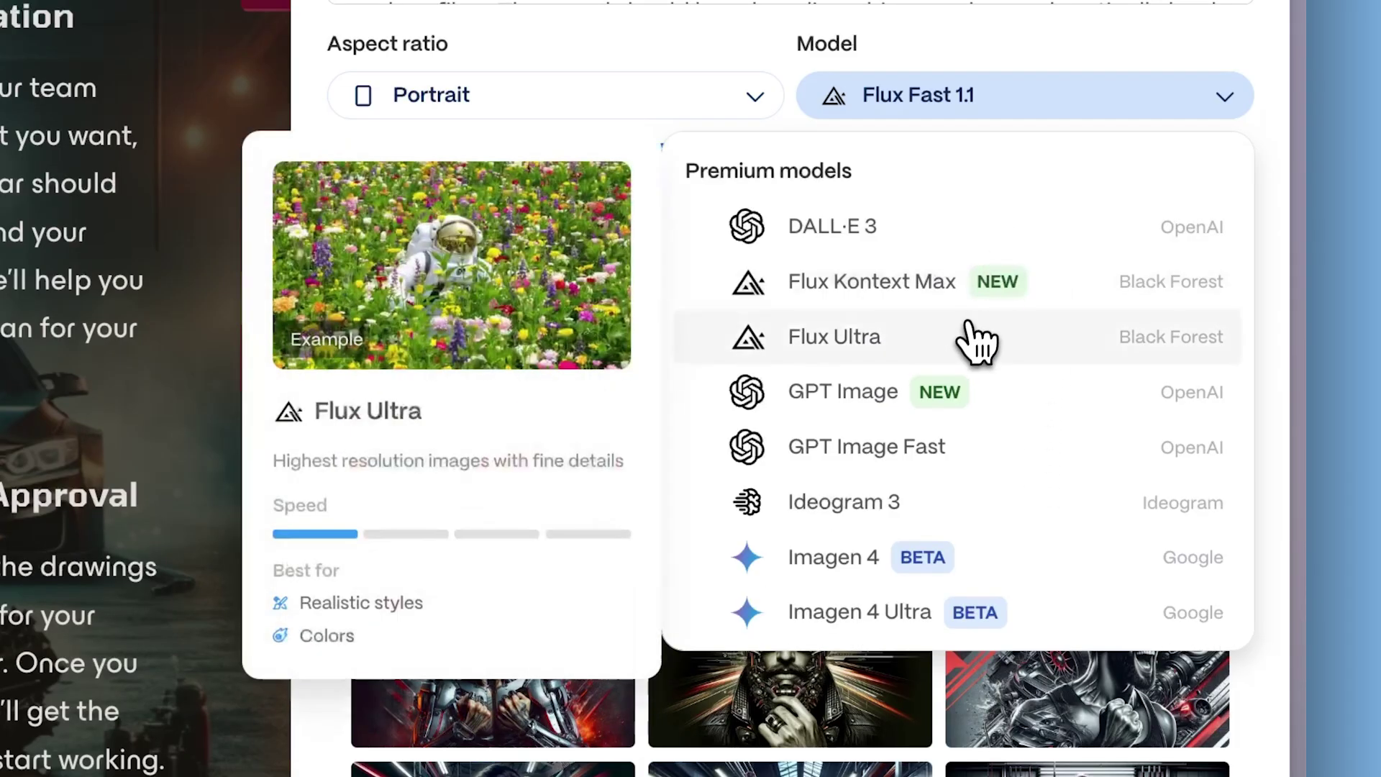
{"action": "scroll", "coordinate": [1025, 407], "scroll_direction": "down", "scroll_amount": 3}
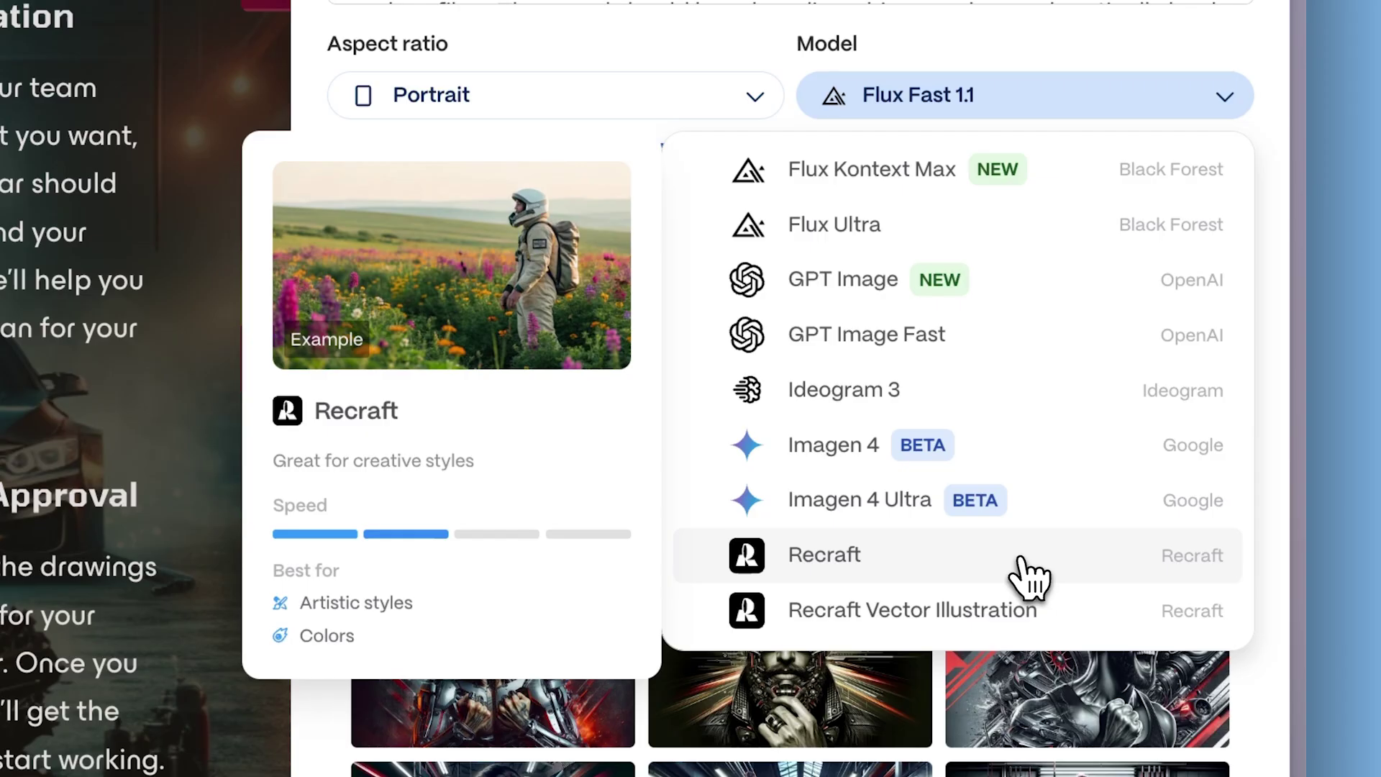
{"action": "left_click", "coordinate": [1022, 560]}
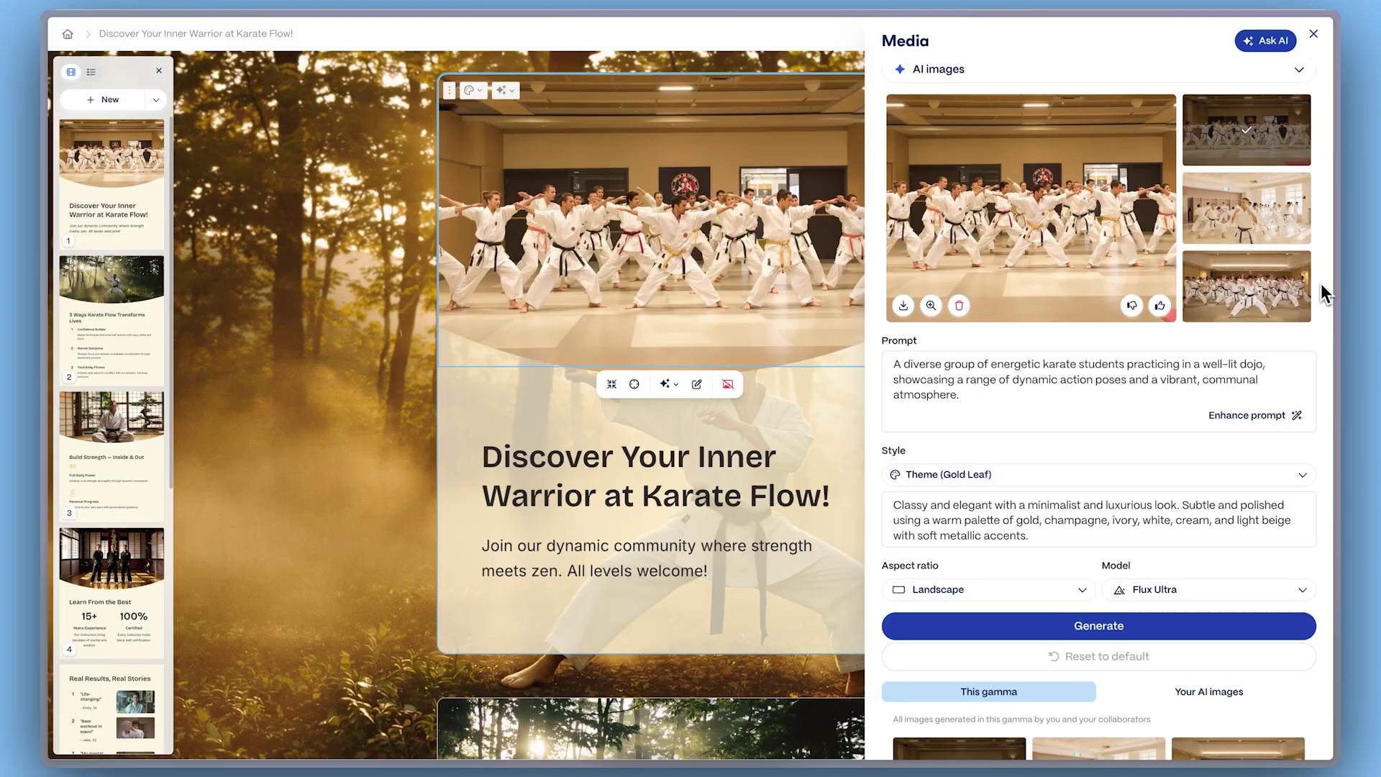
Step: Regenerate the dojo photo with a custom cinematic, high-contrast karate style in rich orange tones
{"action": "scroll", "coordinate": [1320, 283], "scroll_direction": "down", "scroll_amount": 3}
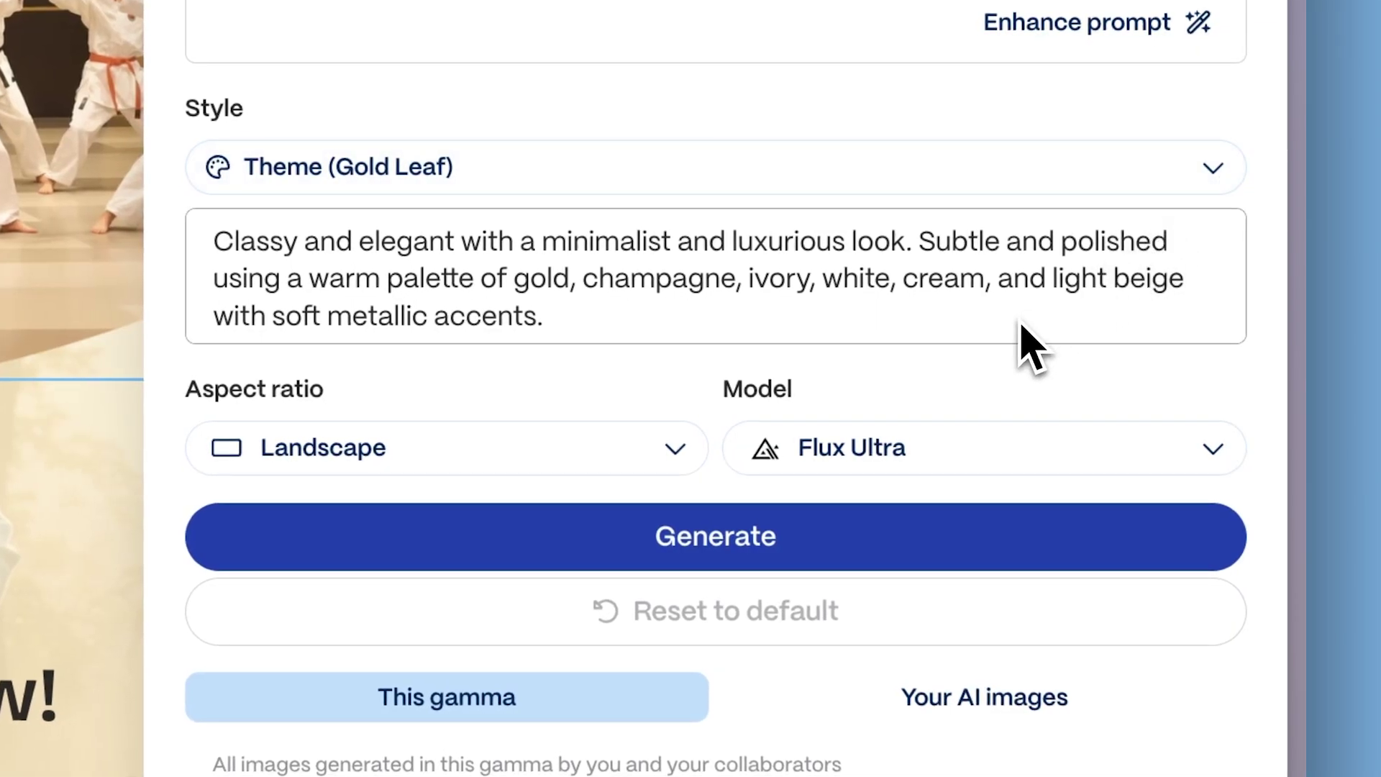
{"action": "left_click", "coordinate": [1214, 173]}
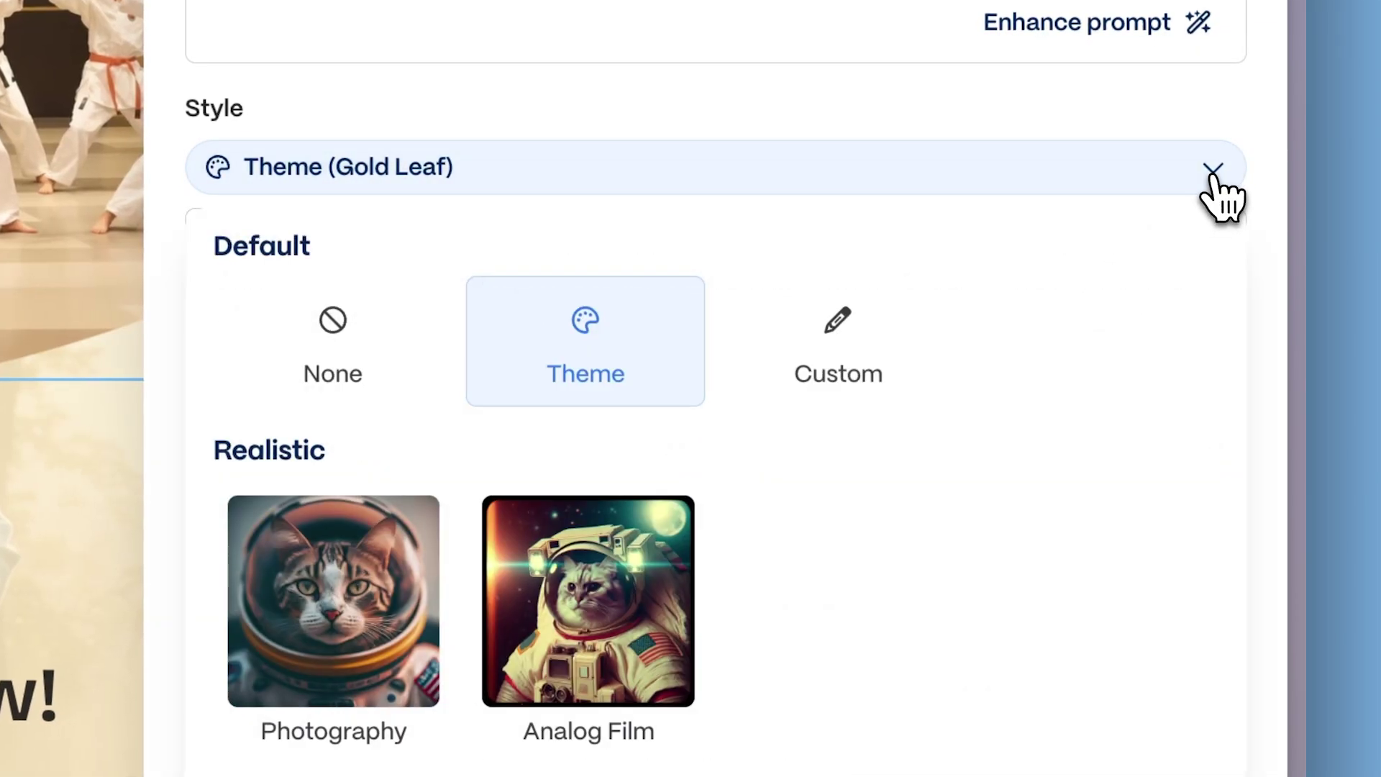
{"action": "left_click", "coordinate": [903, 338]}
{"action": "type", "text": "De"}
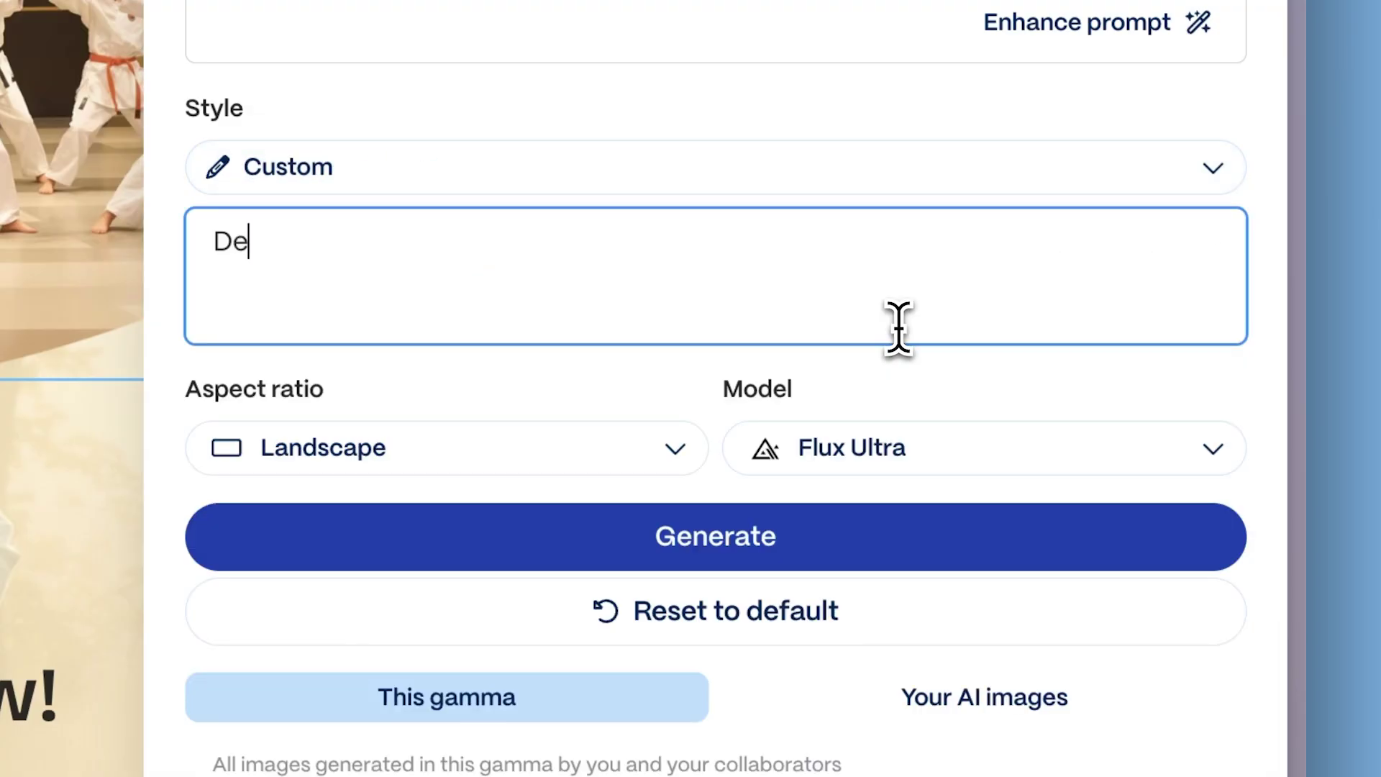
{"action": "type", "text": "sign a cinematic, high contrast visual style for a karate scene, using rich orange and deep shadow tones. The mood should "}
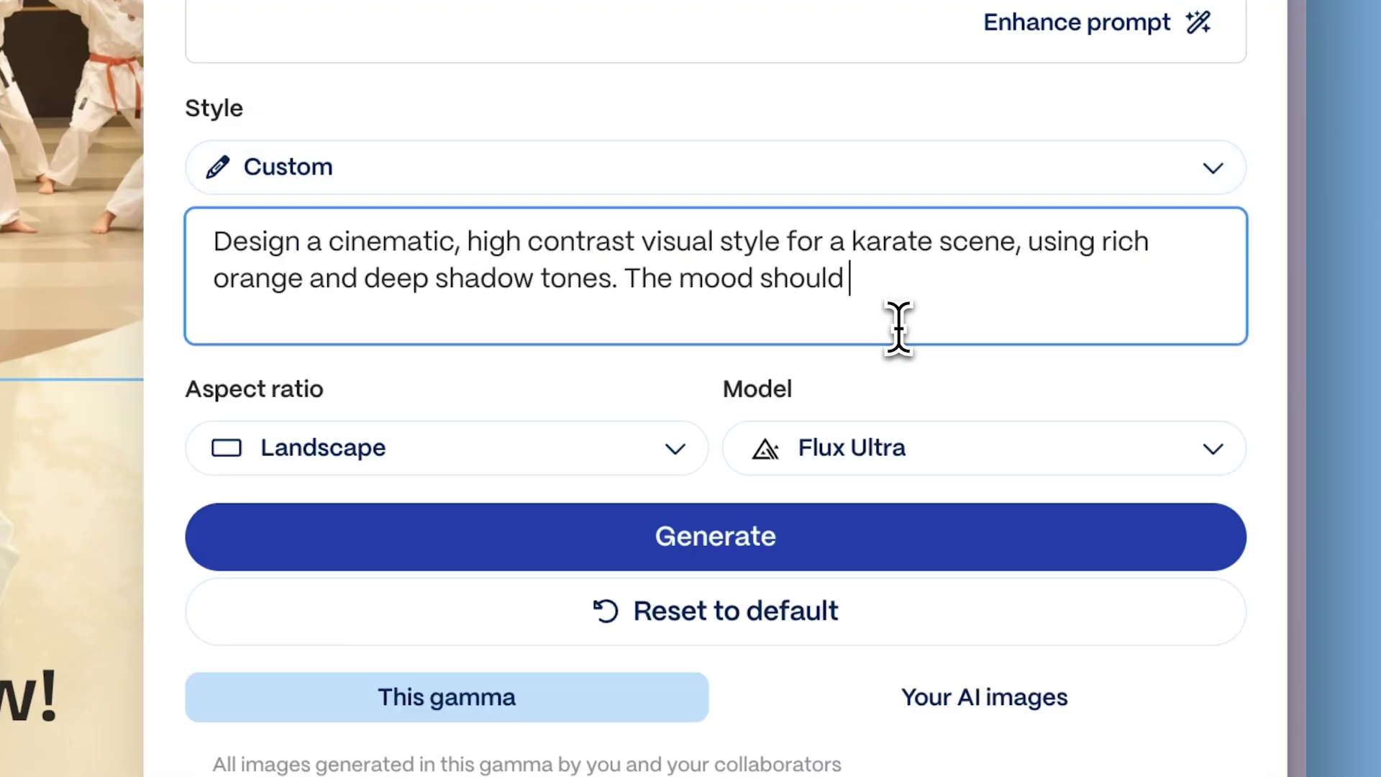
{"action": "type", "text": "feel intense and grounded, with natural lighting, realistic textures, and a warm action film"}
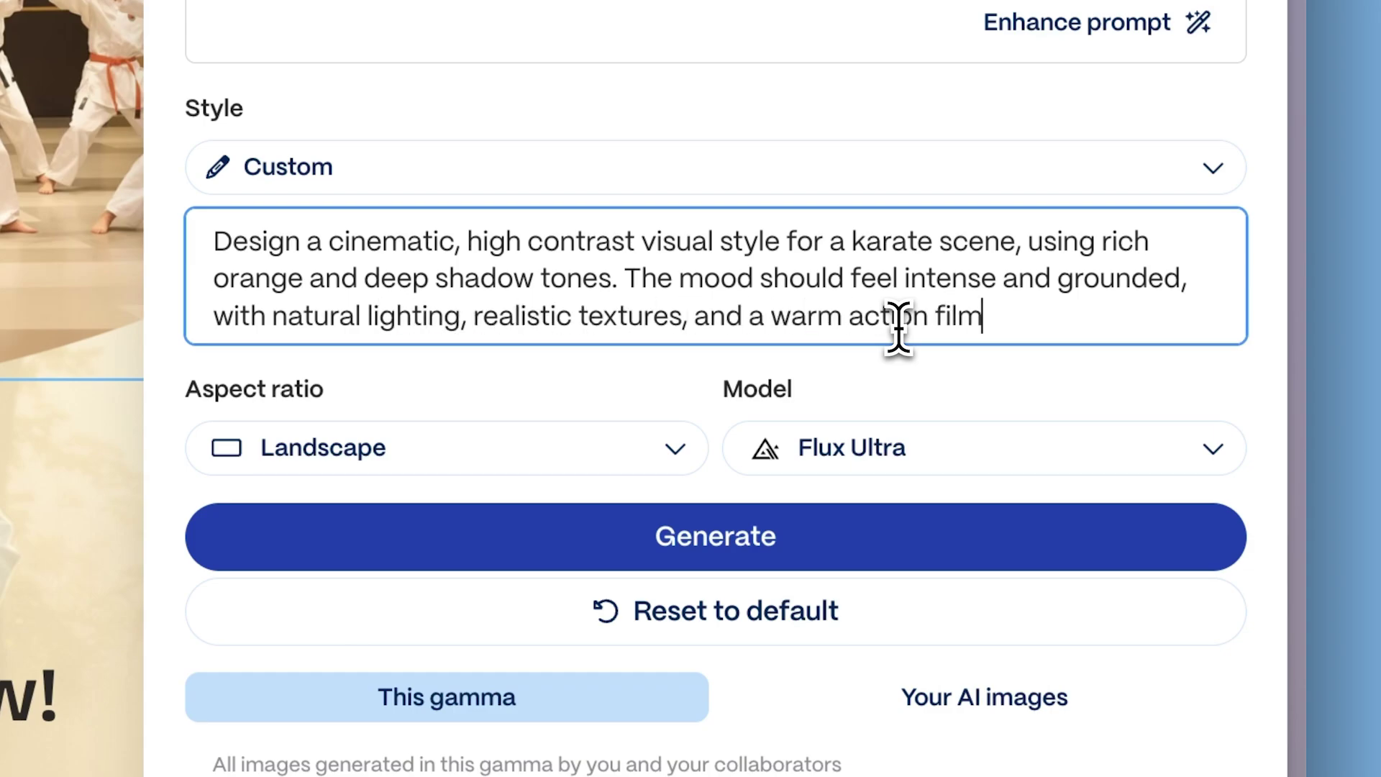
{"action": "type", "text": " atmosphere, evoking focus, discipline, and raw energy."}
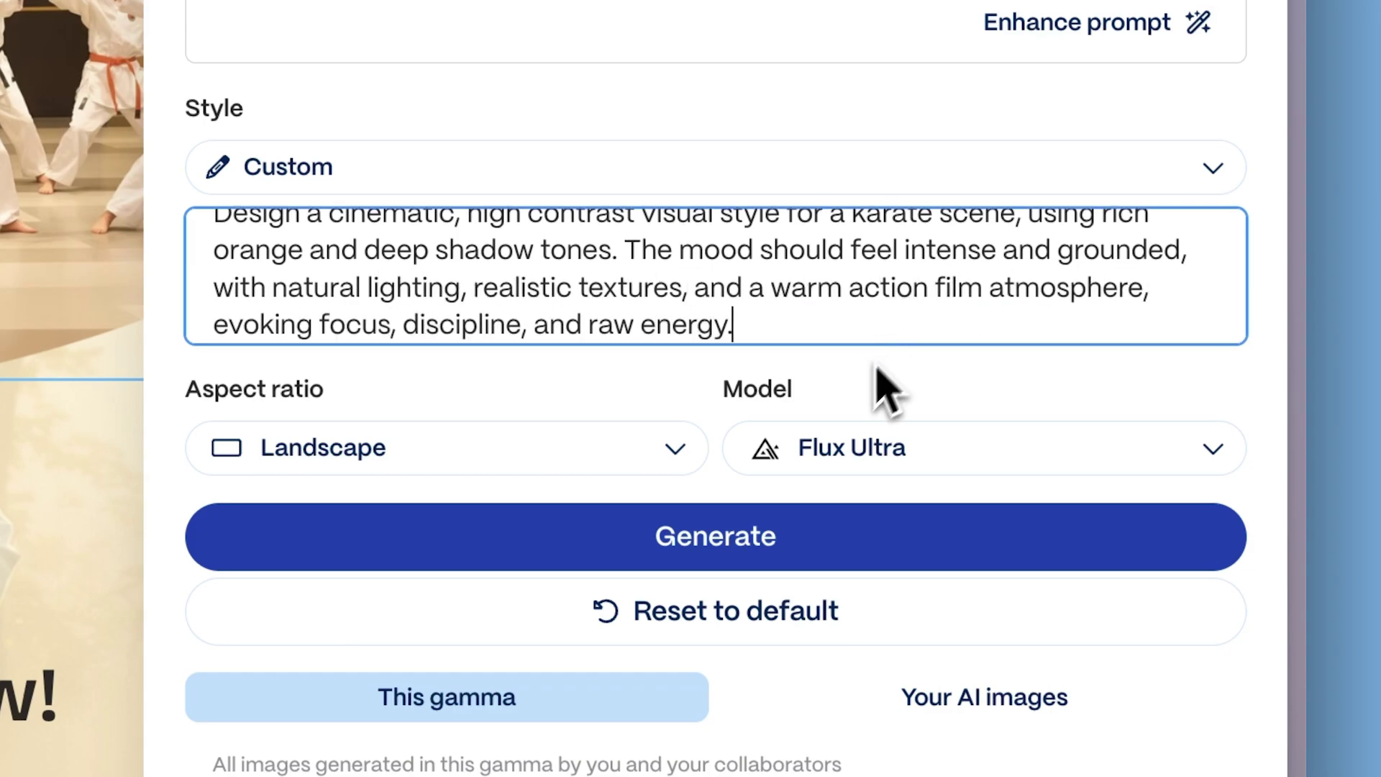
{"action": "left_click", "coordinate": [735, 554]}
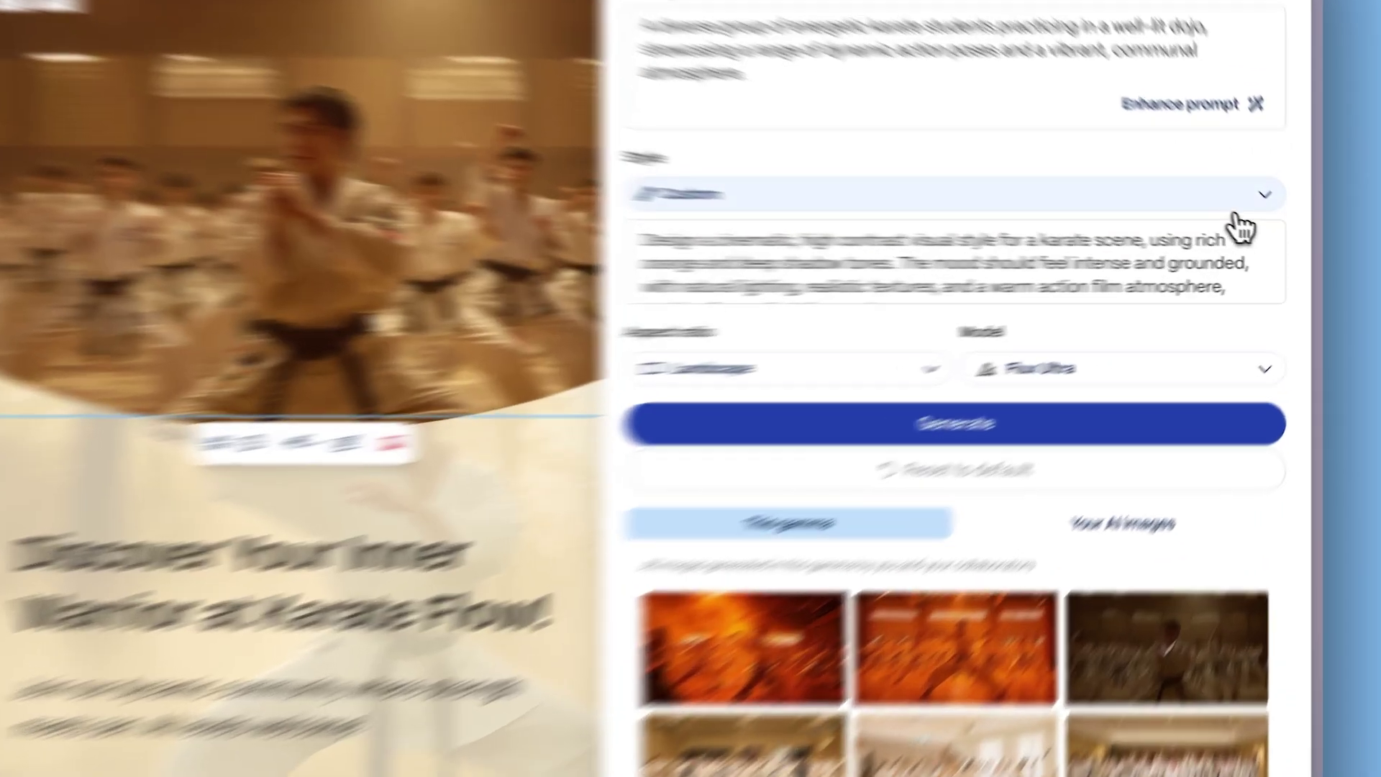
Step: Regenerate the dojo images using the Analog Film style
{"action": "left_click", "coordinate": [1287, 223]}
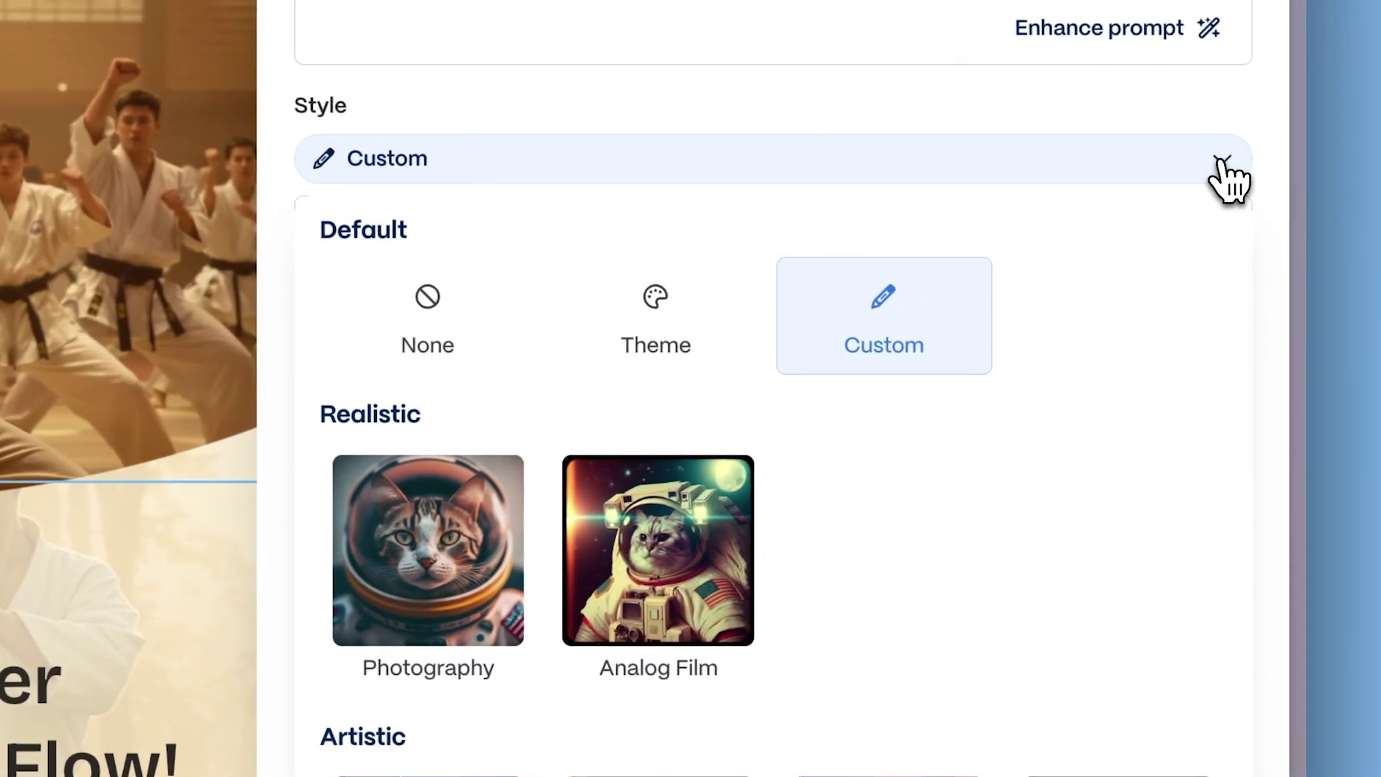
{"action": "scroll", "coordinate": [870, 547], "scroll_direction": "down", "scroll_amount": 8}
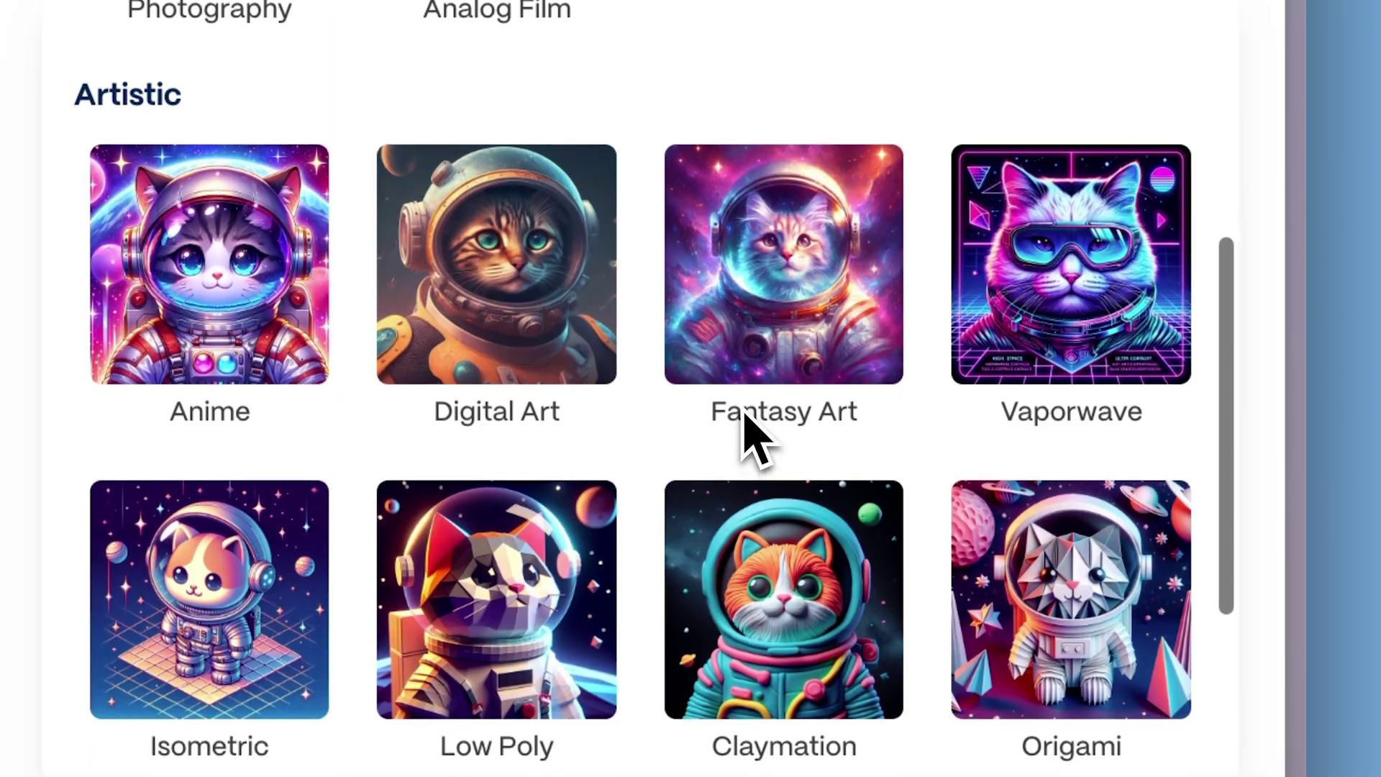
{"action": "scroll", "coordinate": [748, 431], "scroll_direction": "down", "scroll_amount": 5}
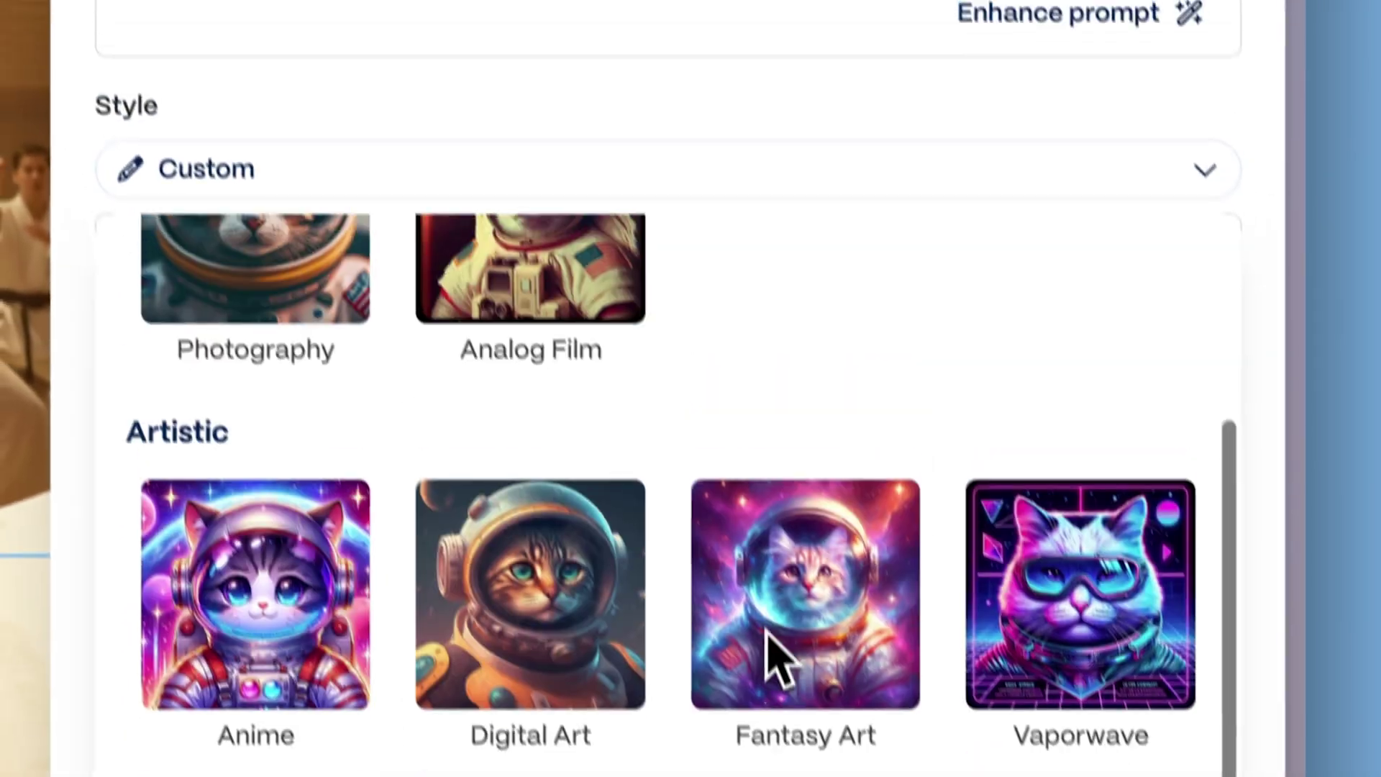
{"action": "scroll", "coordinate": [719, 576], "scroll_direction": "up", "scroll_amount": 3}
{"action": "left_click", "coordinate": [622, 517]}
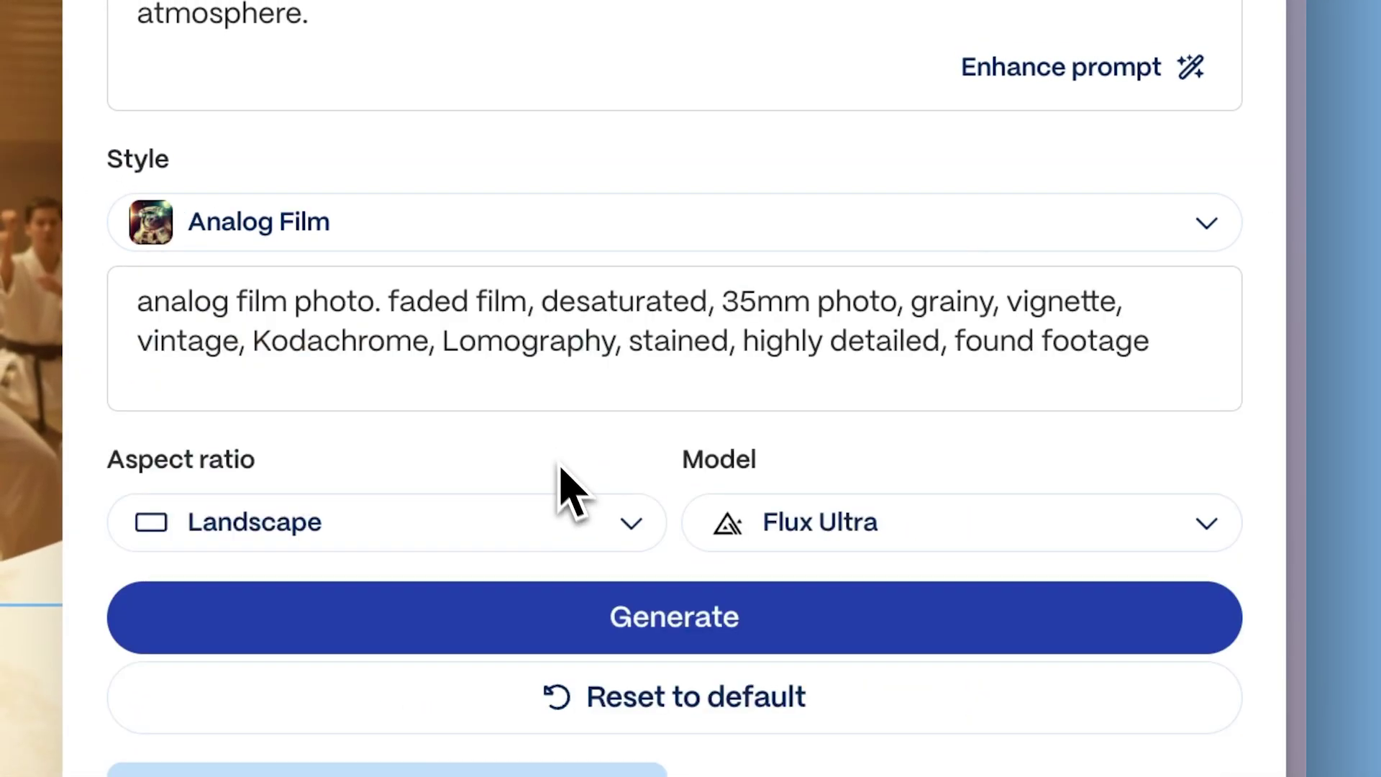
{"action": "left_click", "coordinate": [679, 647]}
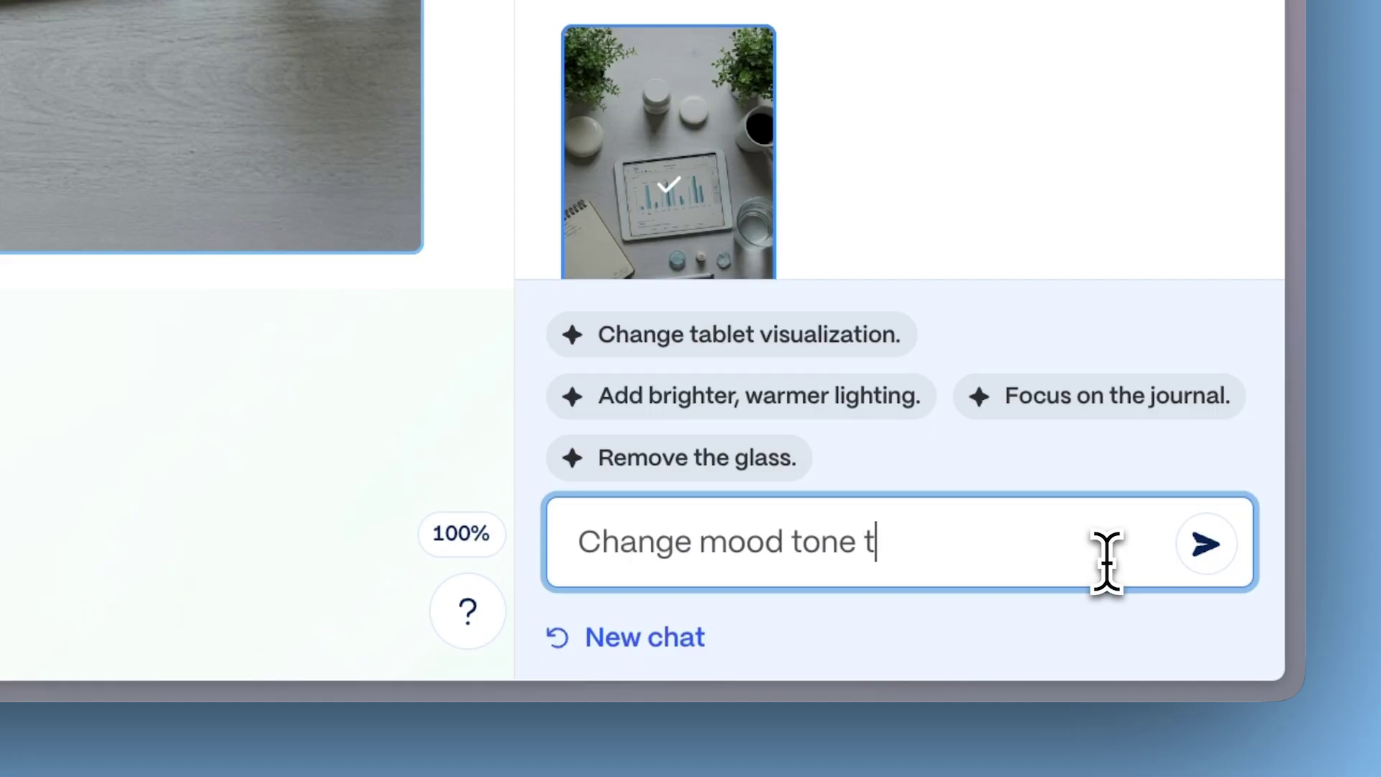
Step: Send the warmer mood request, remove the team portrait's background, and upscale slide 3's photo
{"action": "key", "text": "Return"}
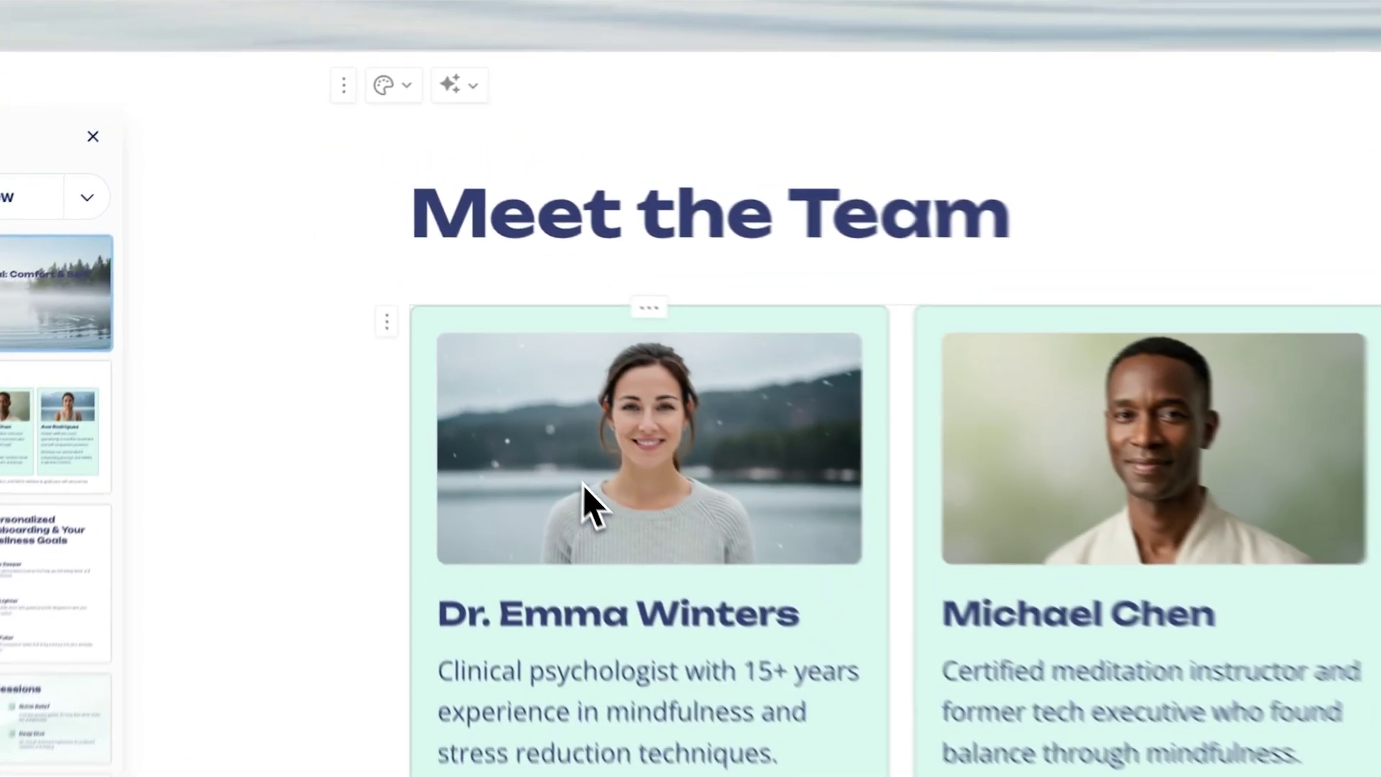
{"action": "left_click", "coordinate": [427, 289]}
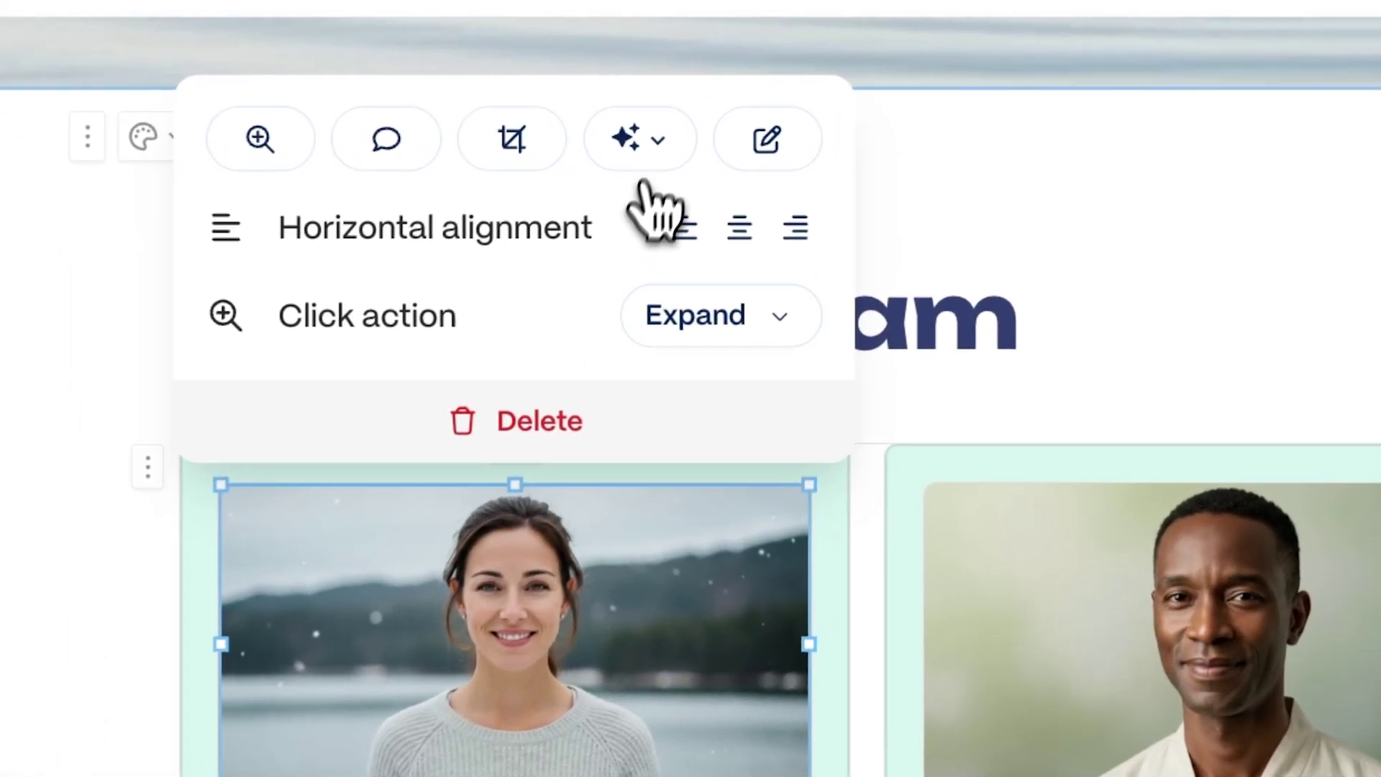
{"action": "left_click", "coordinate": [651, 152]}
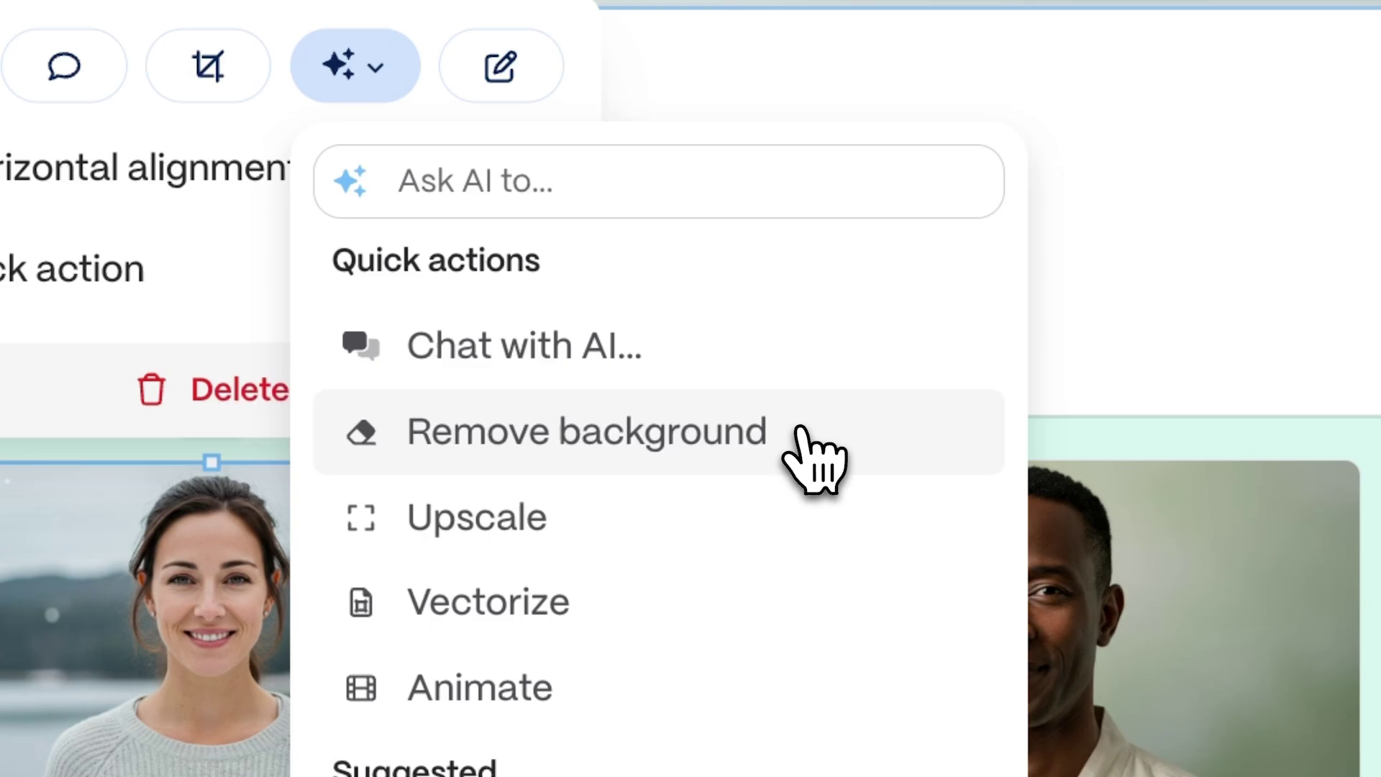
{"action": "left_click", "coordinate": [800, 430]}
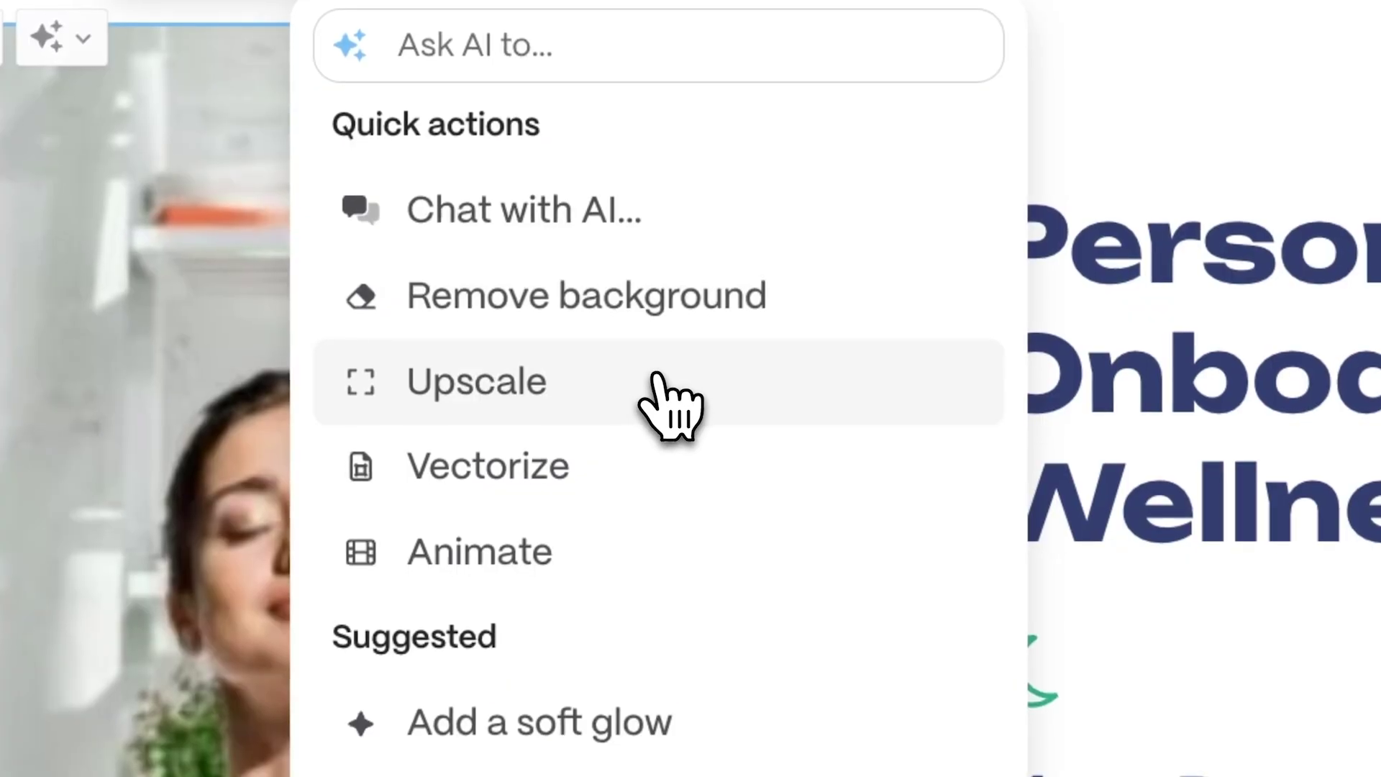
{"action": "left_click", "coordinate": [651, 379]}
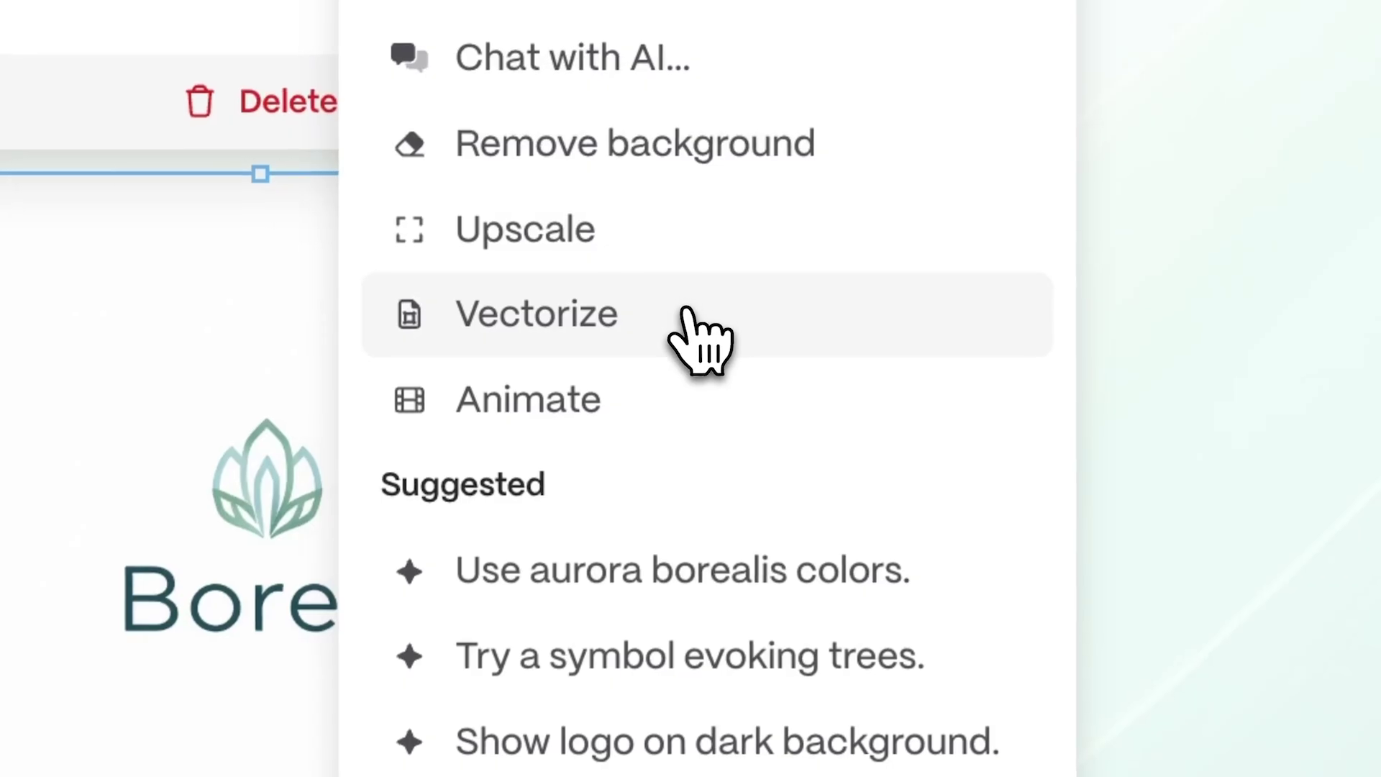
Step: Vectorize and enlarge the Boreal logo, then ask the AI to add a glass of water
{"action": "left_click", "coordinate": [686, 318]}
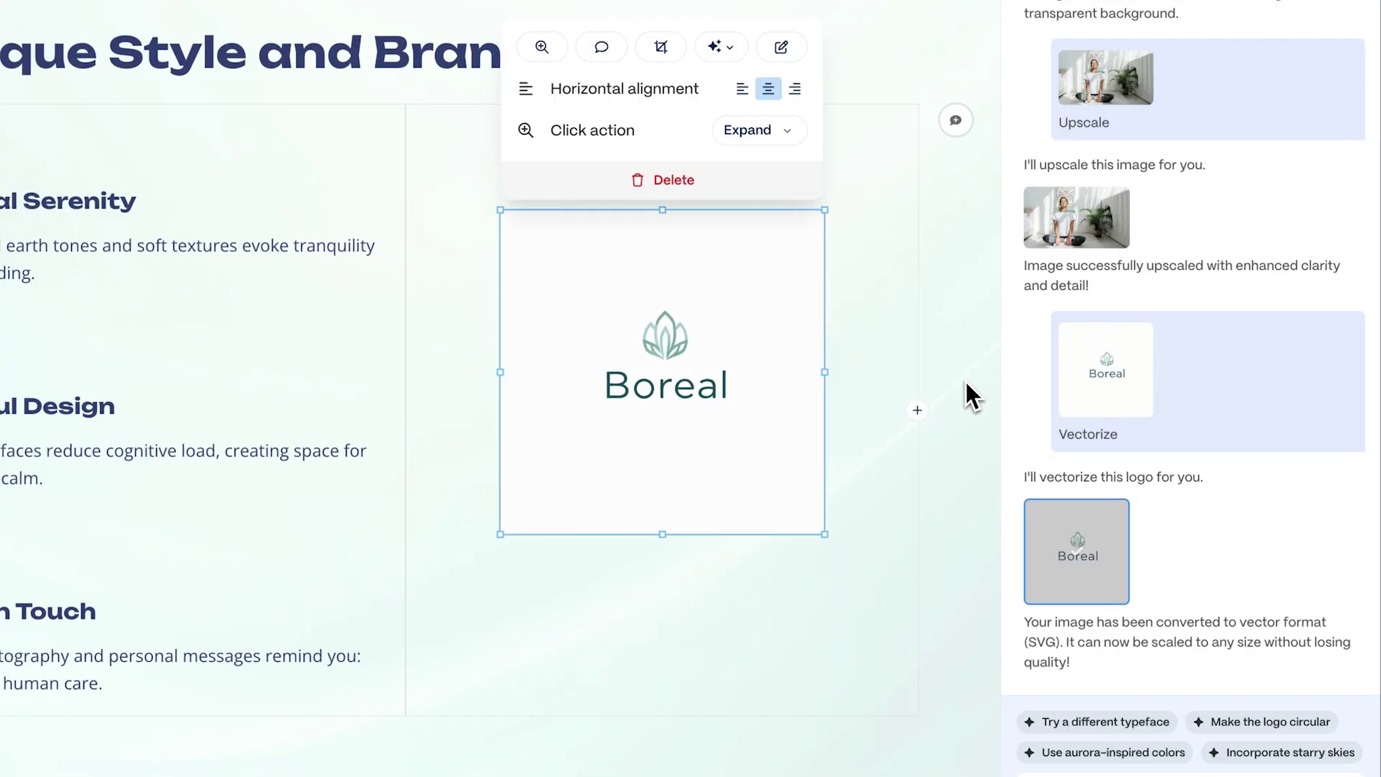
{"action": "left_click_drag", "start_coordinate": [826, 538], "coordinate": [980, 632]}
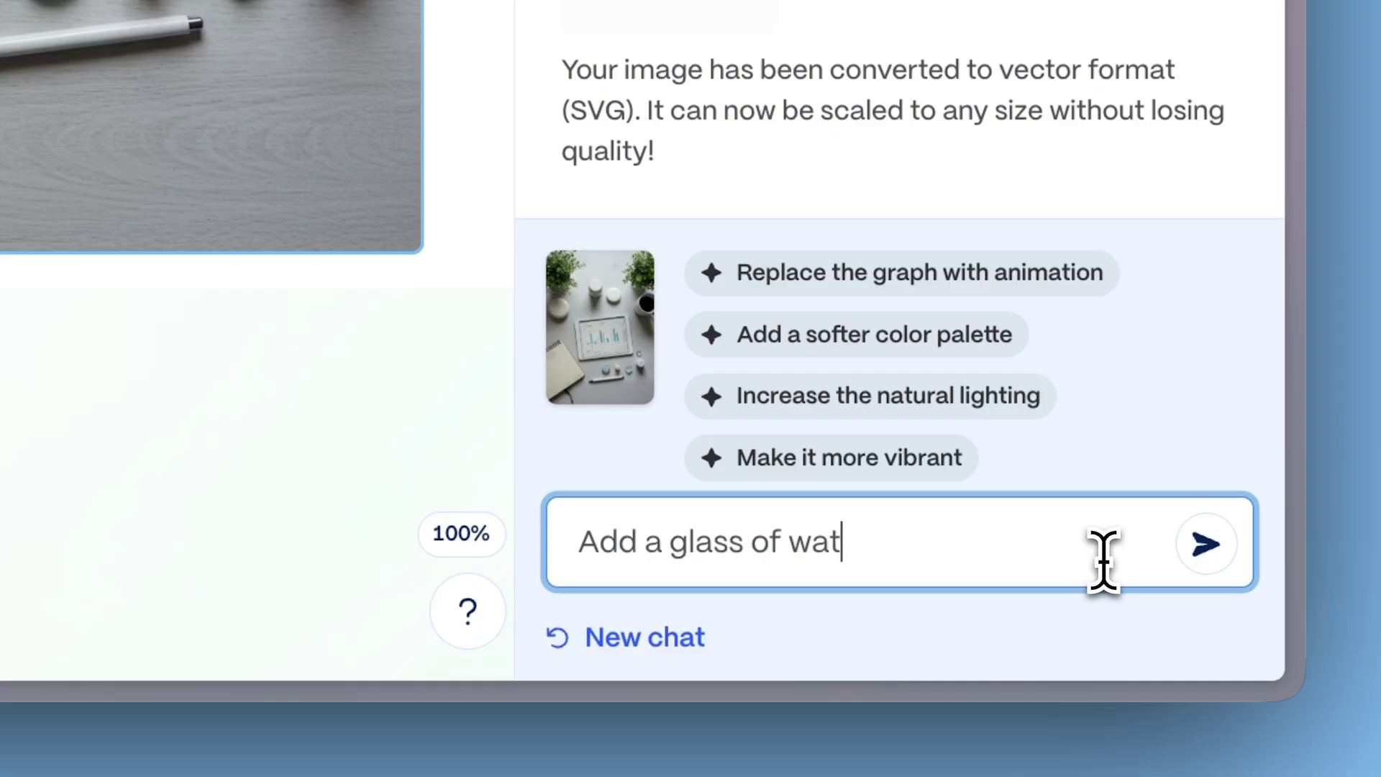
{"action": "key", "text": "Return"}
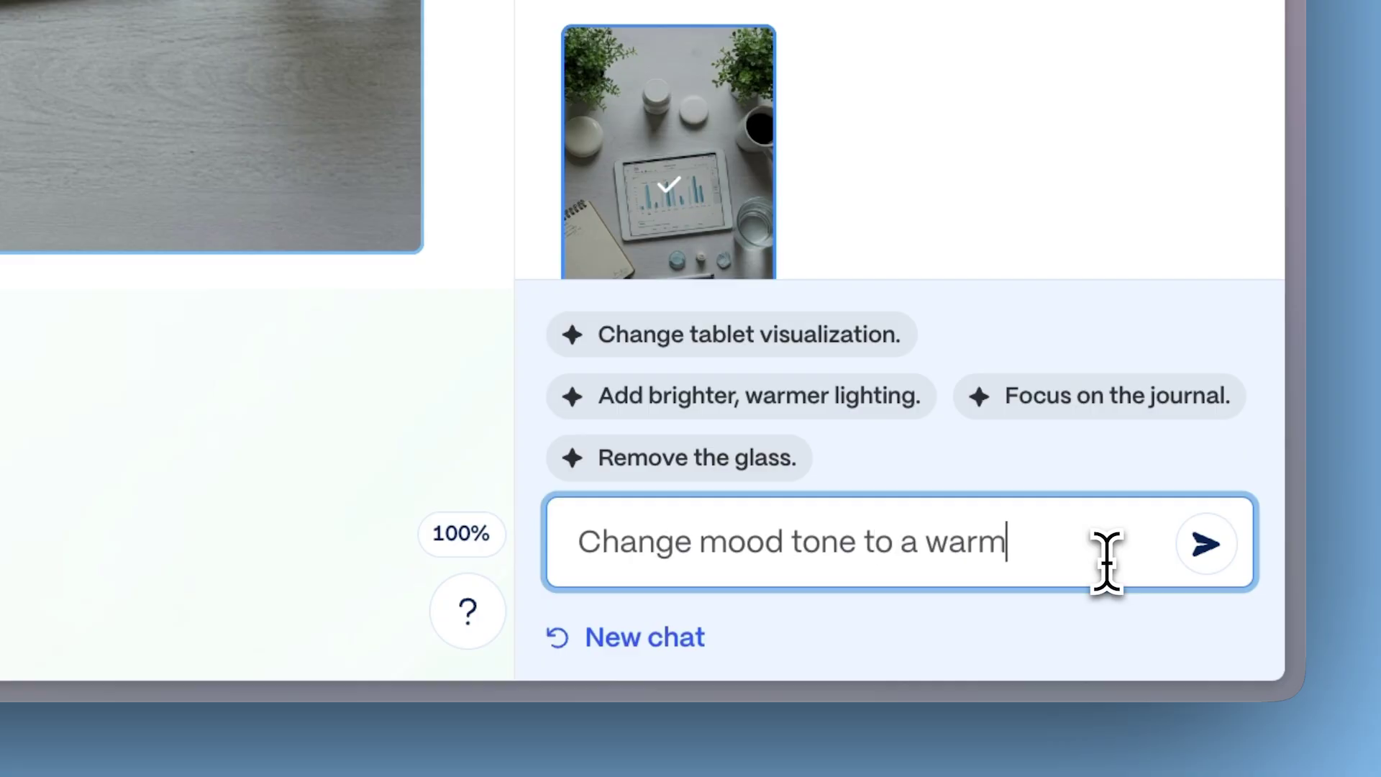
Step: Ask the AI for a warmer mood tone and enhanced natural lighting on the desk photo
{"action": "key", "text": "Return"}
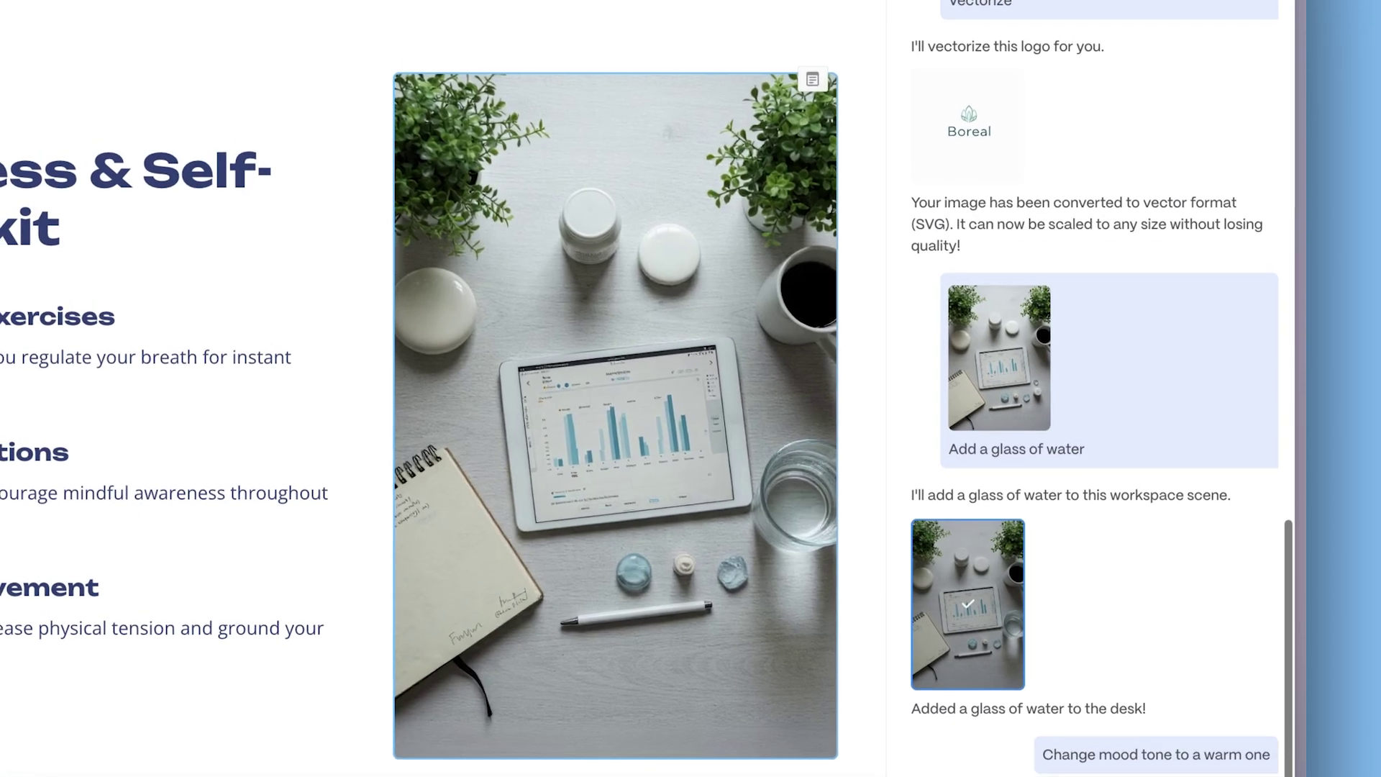
{"action": "type", "text": "Enhance the natural lighting"}
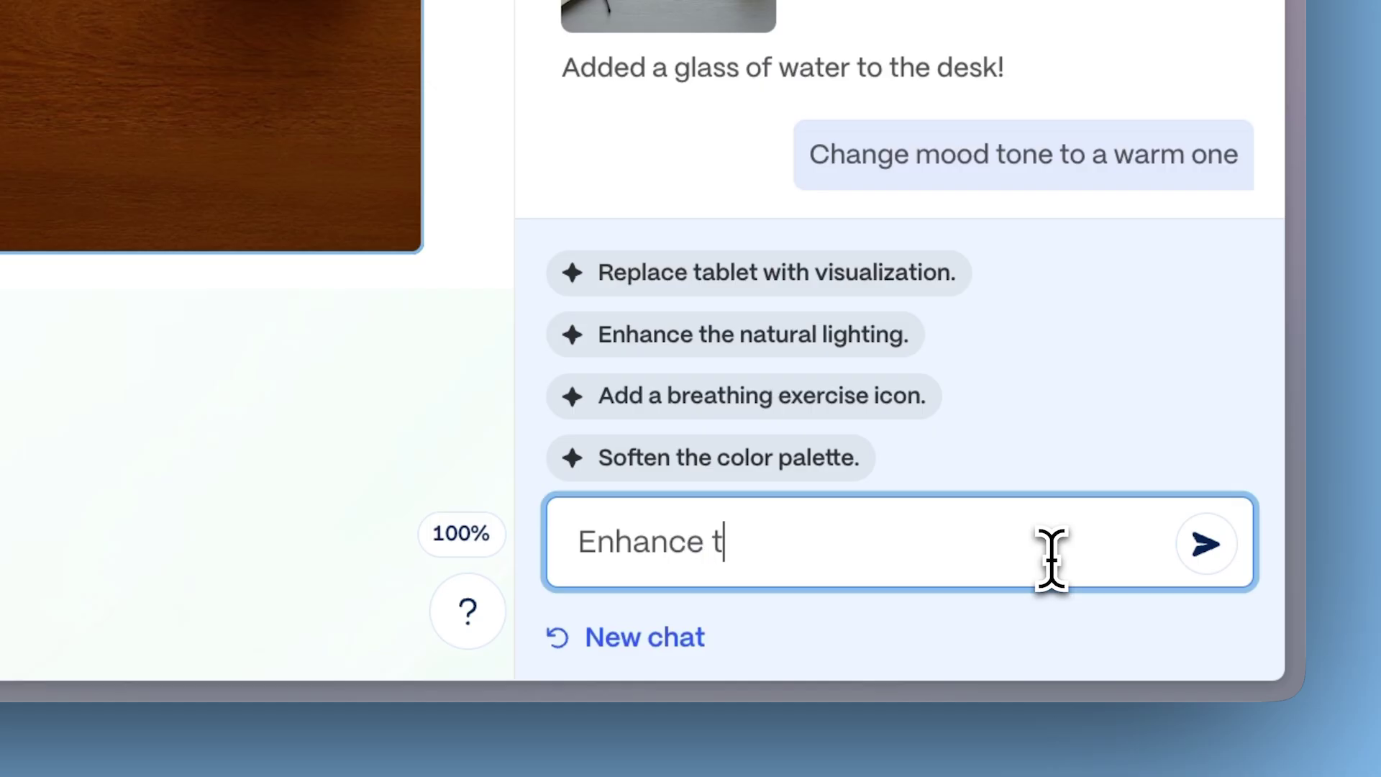
{"action": "key", "text": "Return"}
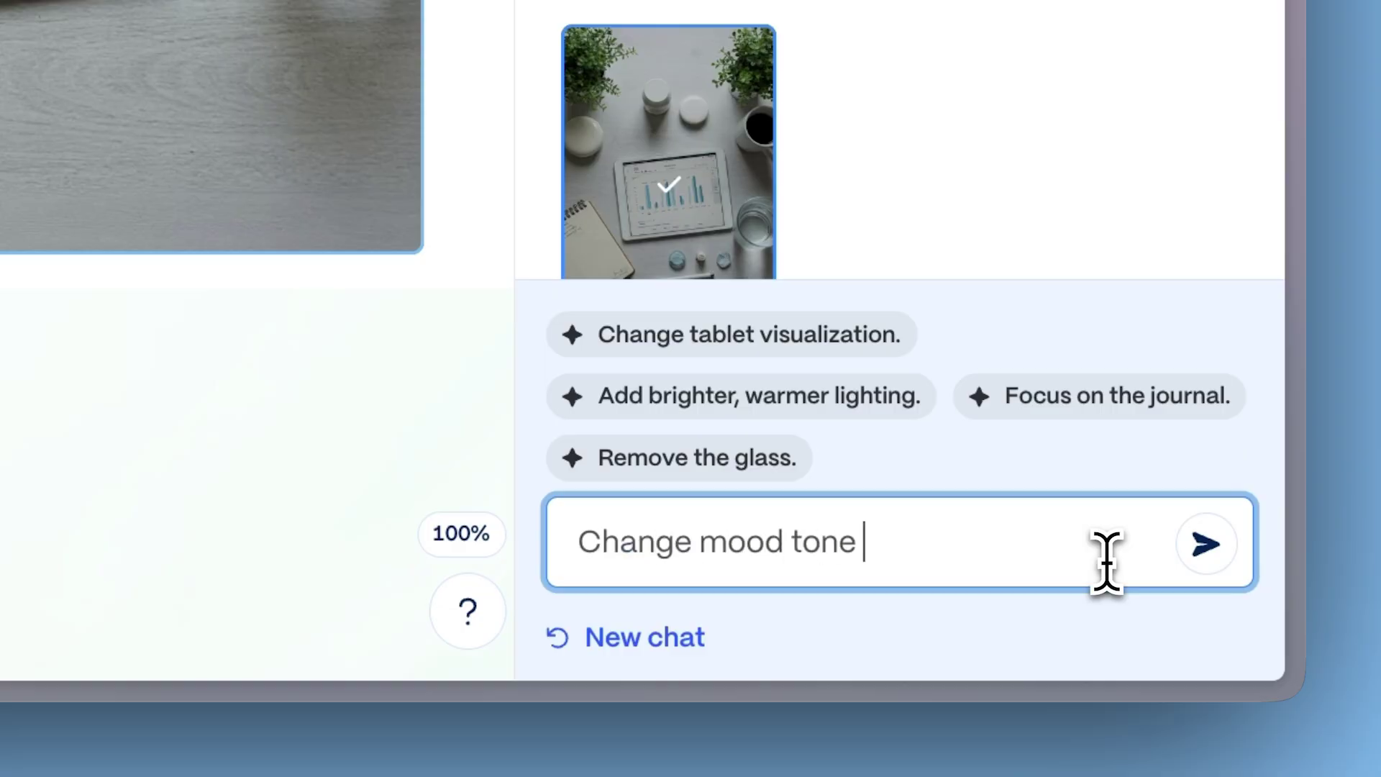
{"action": "key", "text": "Return"}
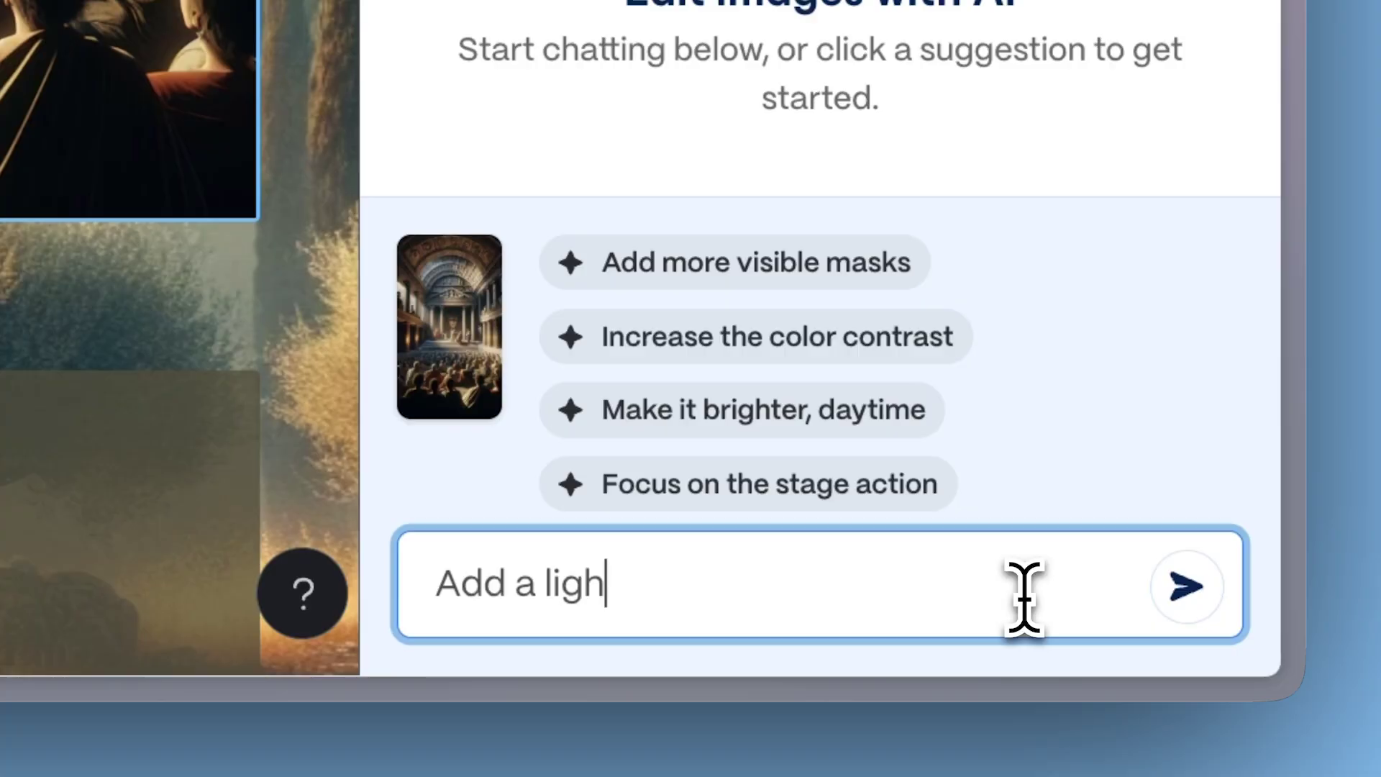
Step: Send the theatre image edit request, then close the waterfall image's AI actions unchanged
{"action": "type", "text": "ng movement animatio"}
{"action": "key", "text": "Return"}
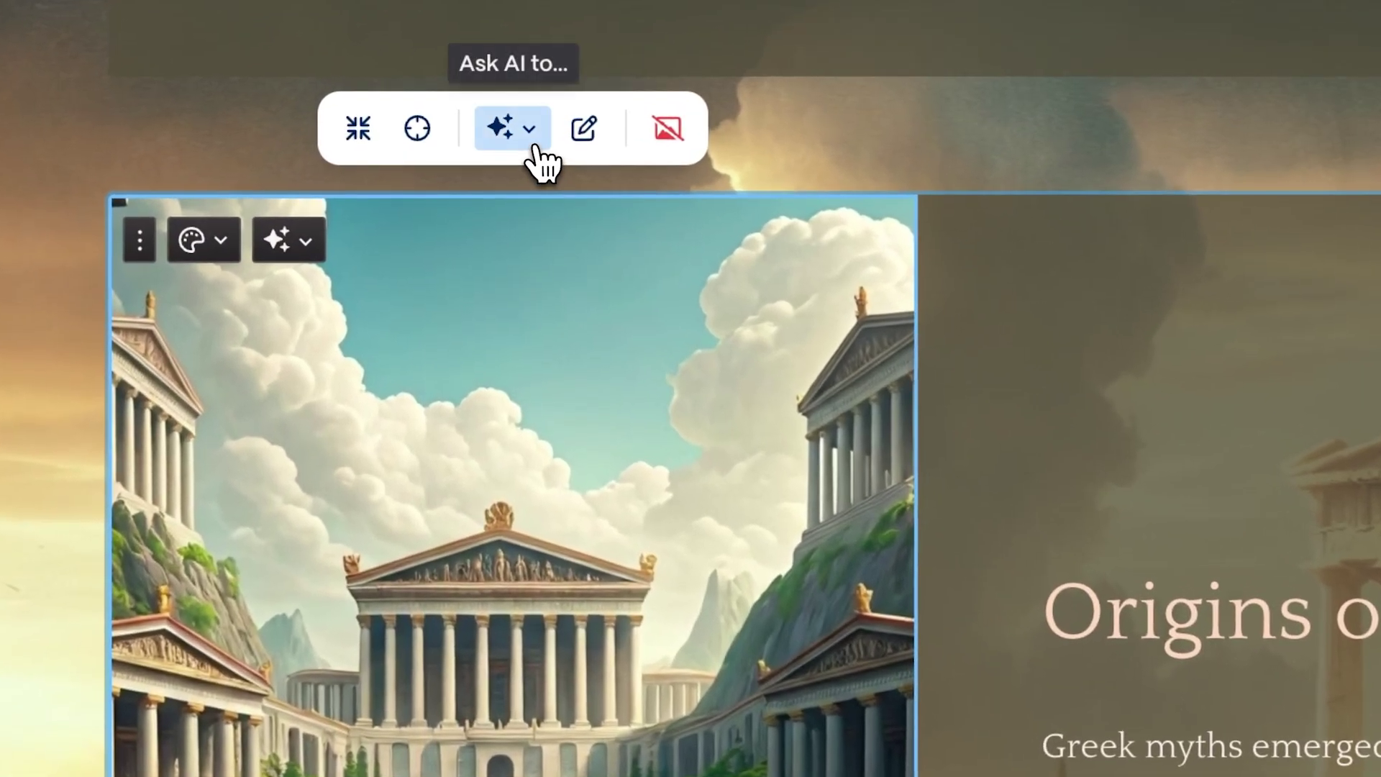
{"action": "left_click", "coordinate": [541, 164]}
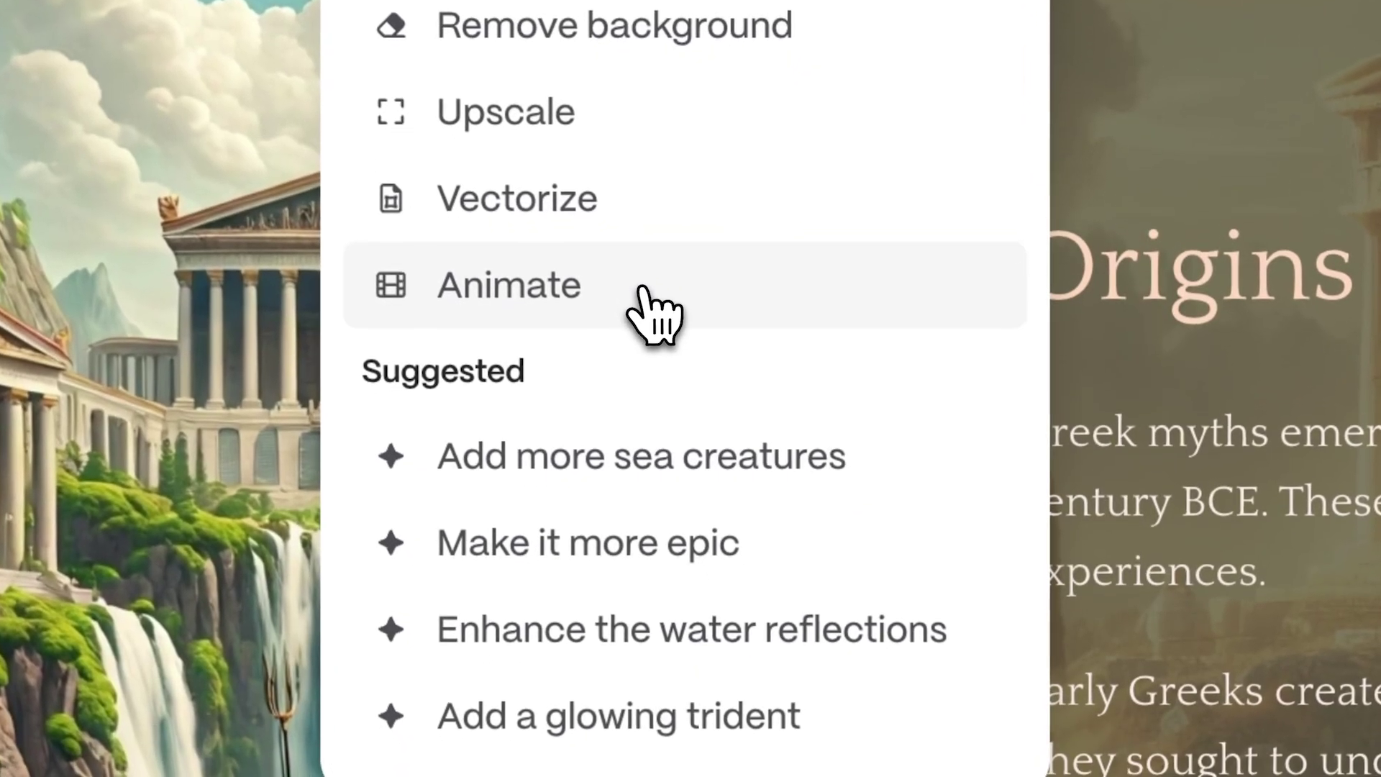
{"action": "left_click", "coordinate": [53, 429]}
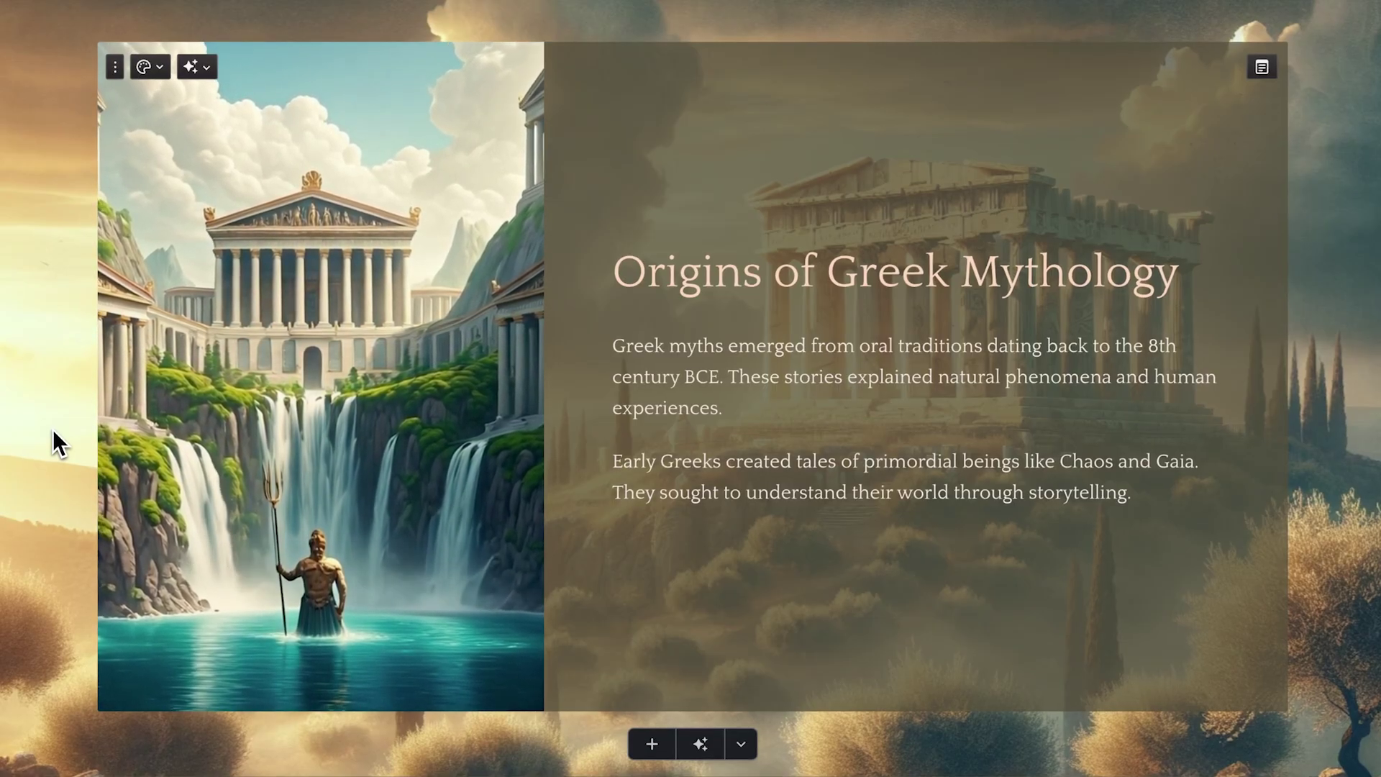
{"action": "scroll", "coordinate": [53, 429], "scroll_direction": "down", "scroll_amount": 5}
Step: Ask AI chat on the Trojan horse image to add movement animation to the soldiers
{"action": "left_click", "coordinate": [328, 394]}
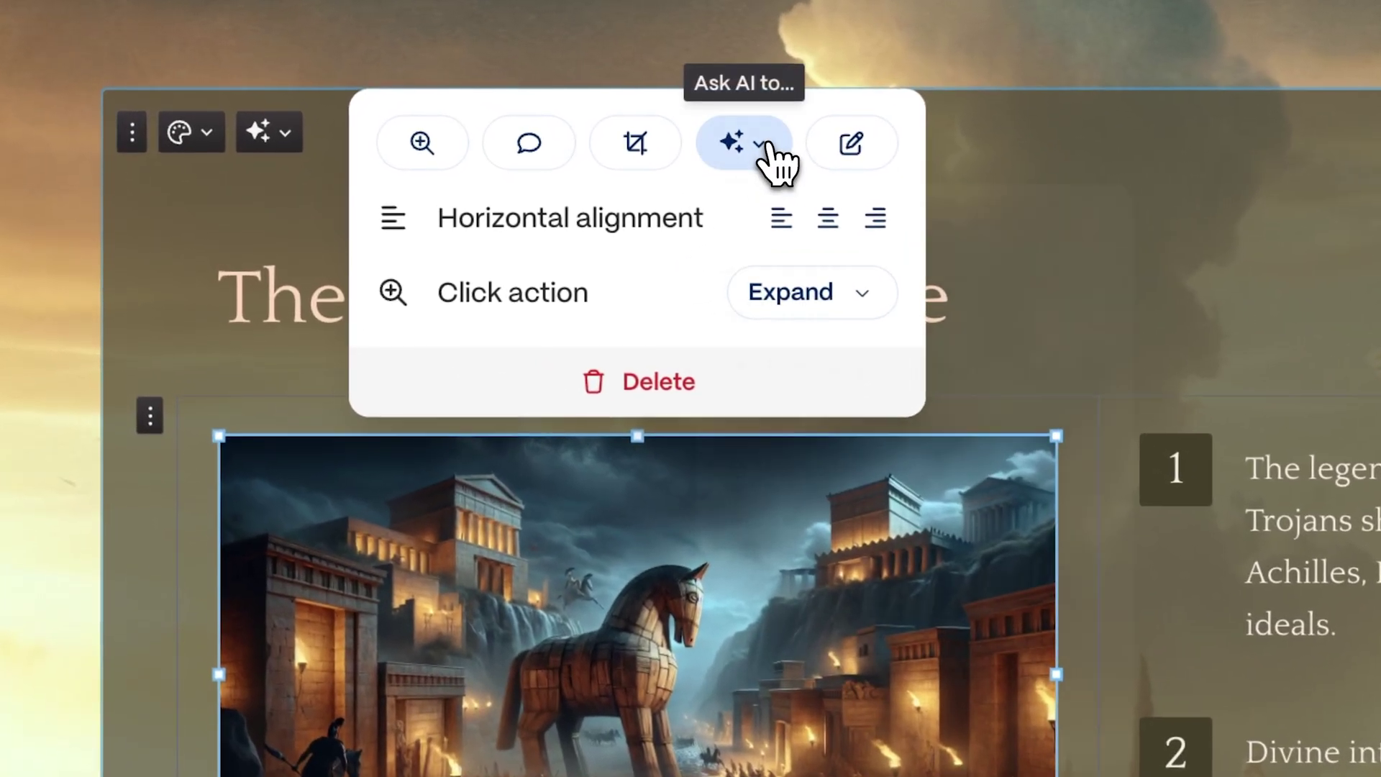
{"action": "left_click", "coordinate": [502, 98]}
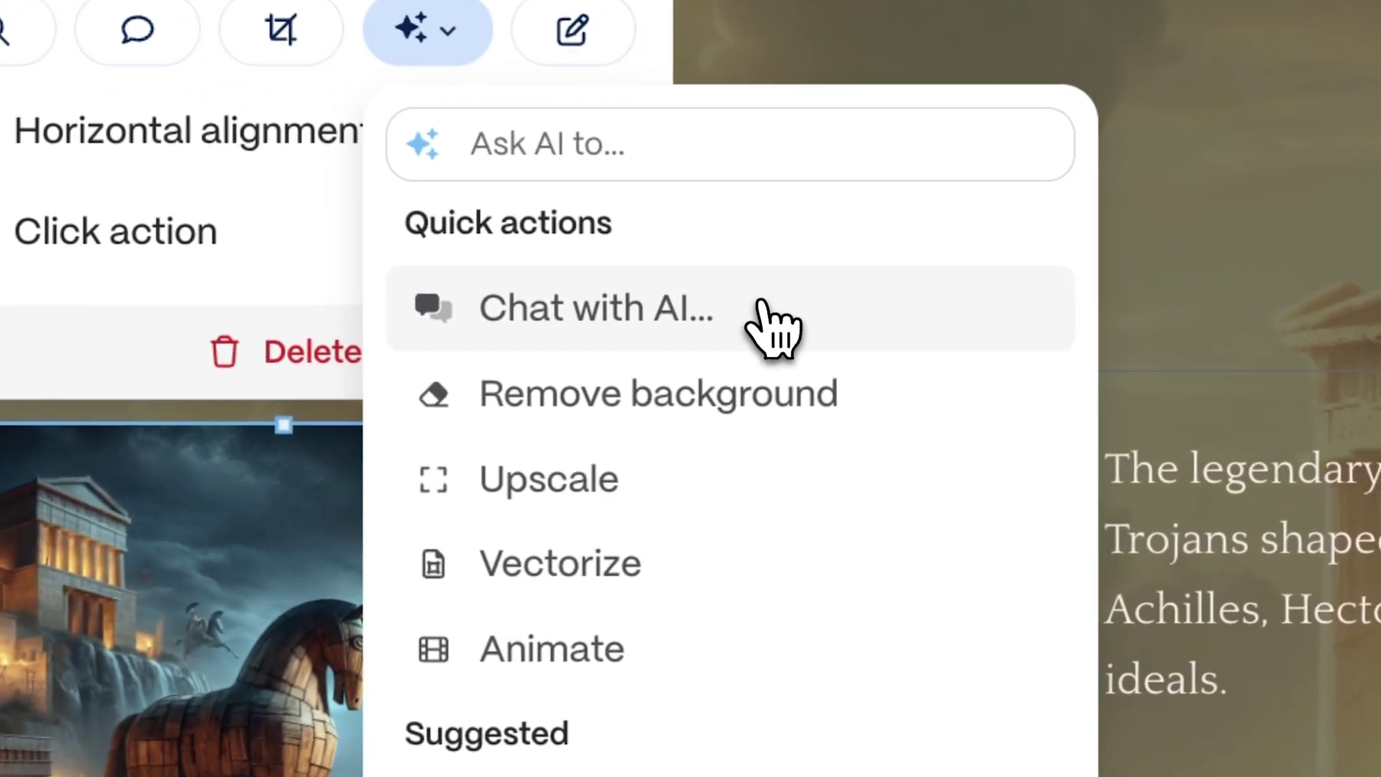
{"action": "left_click", "coordinate": [704, 325]}
{"action": "type", "text": "Add a movement"}
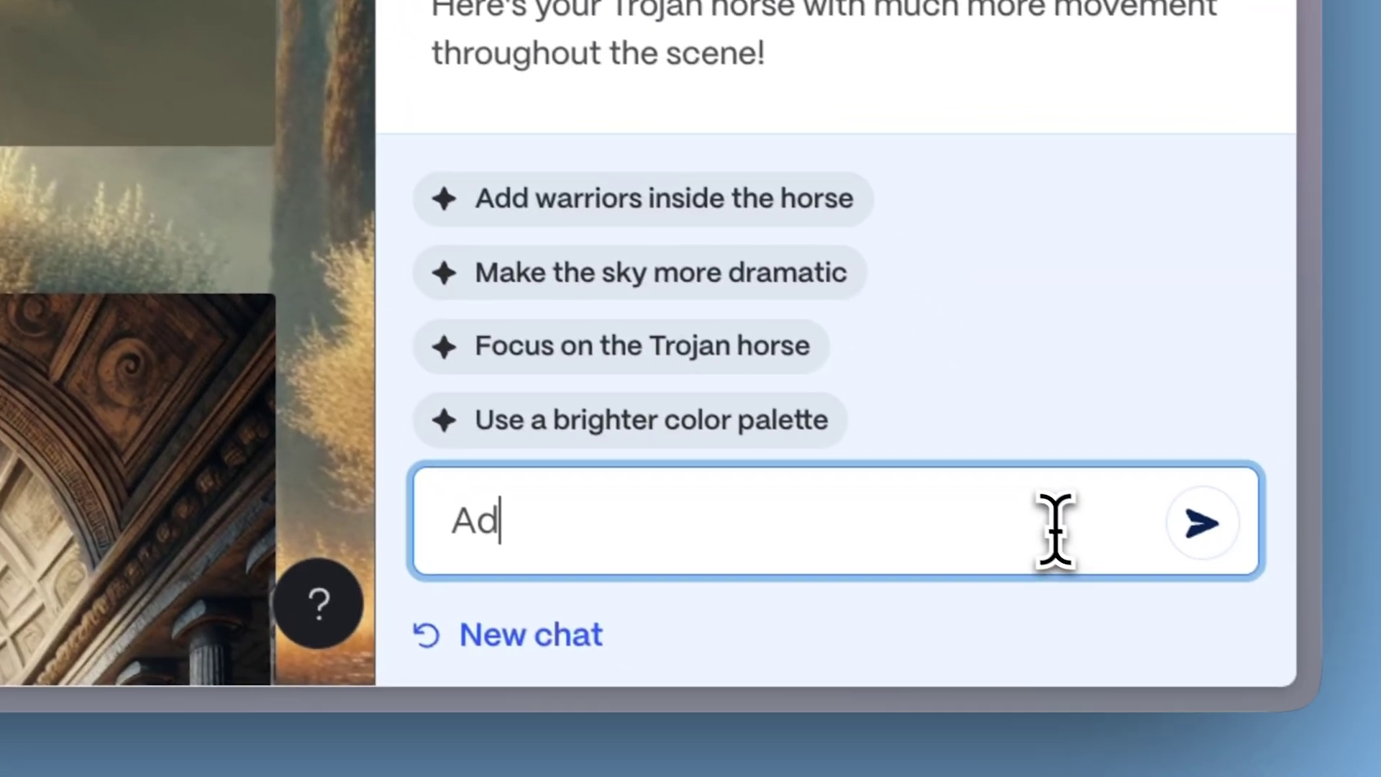
{"action": "type", "text": " animation to the soldie"}
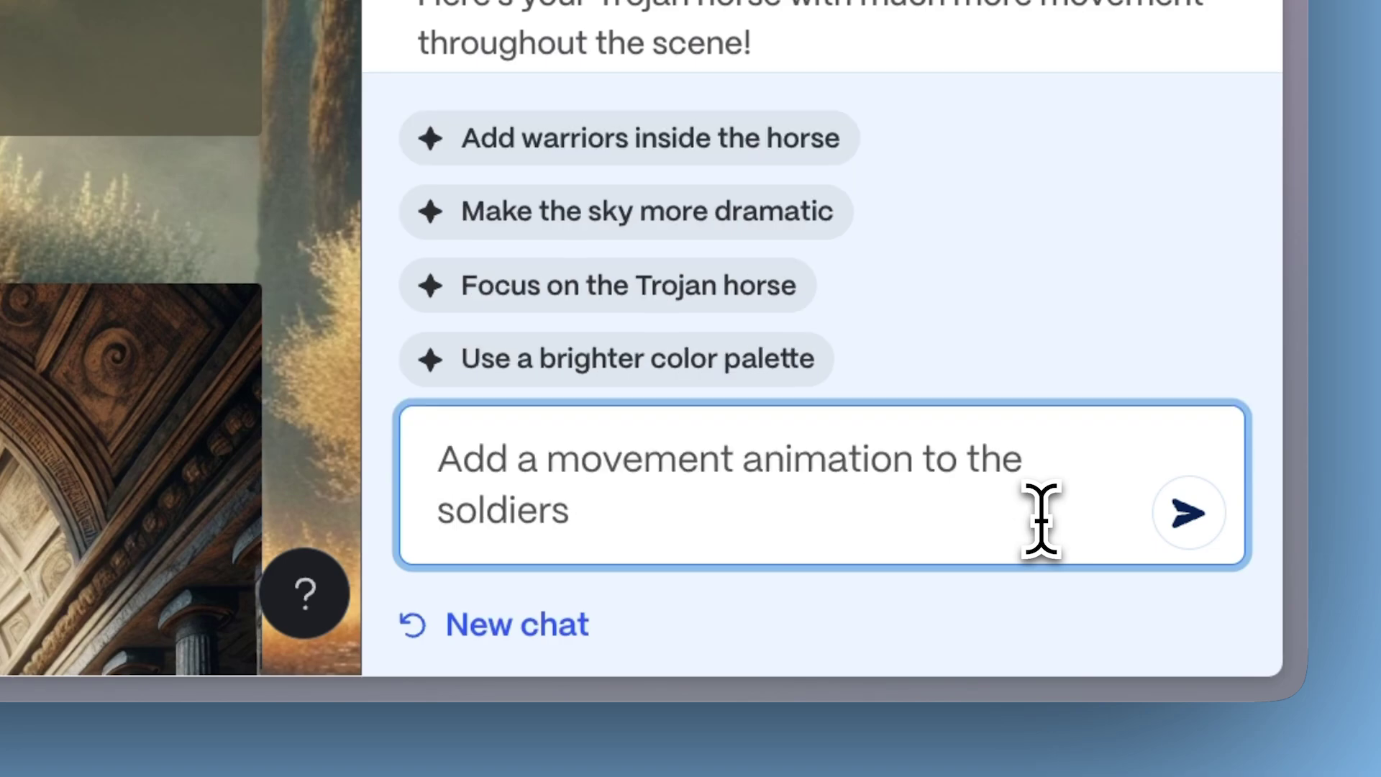
{"action": "type", "text": "rs"}
{"action": "key", "text": "Return"}
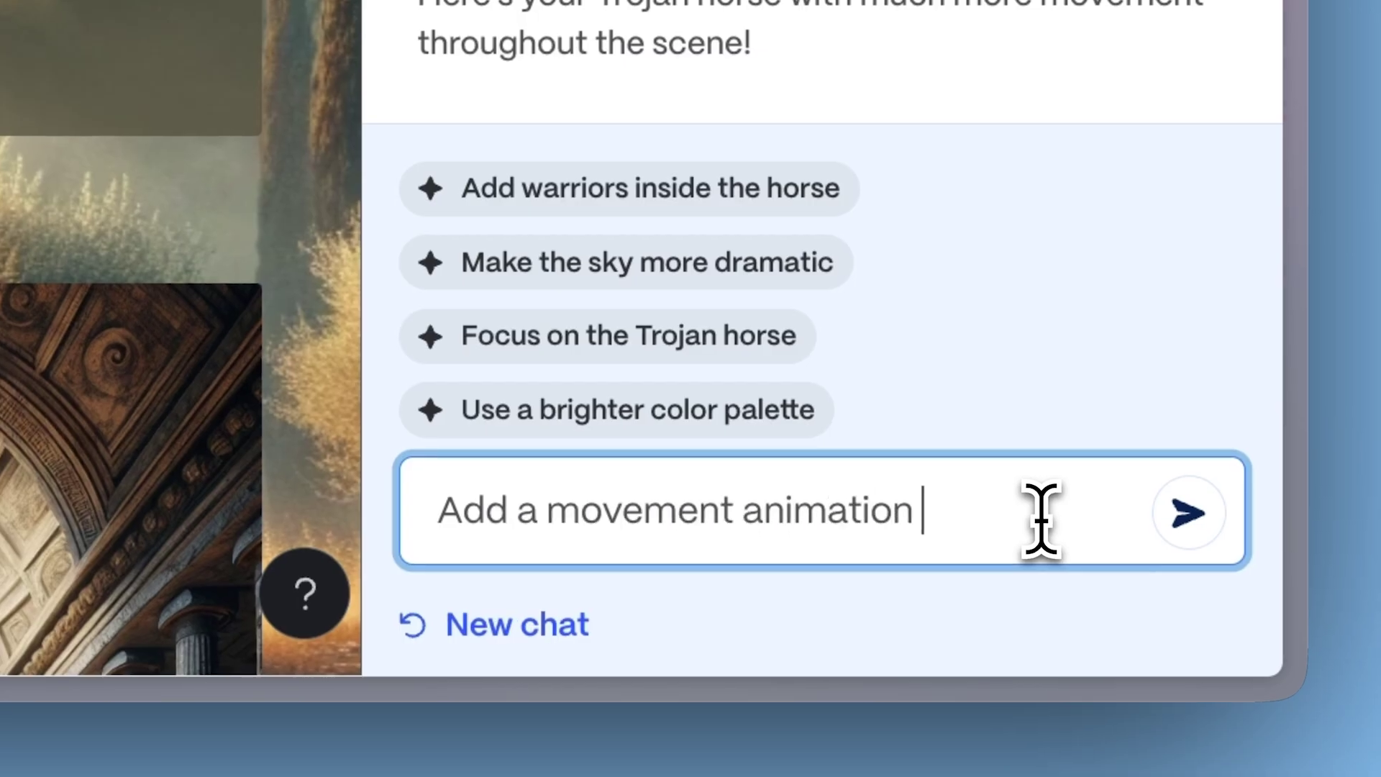
{"action": "type", "text": "to the soldie"}
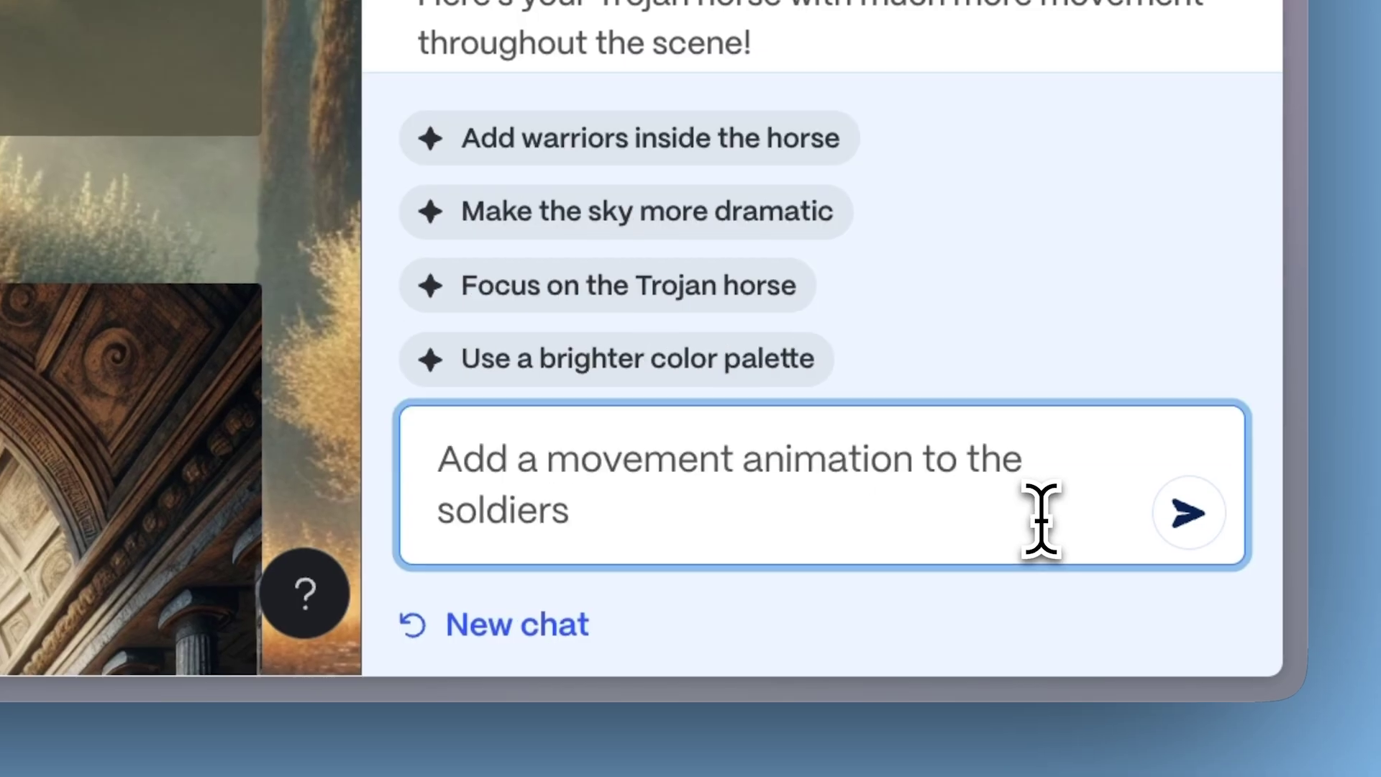
{"action": "type", "text": "rs"}
{"action": "key", "text": "Return"}
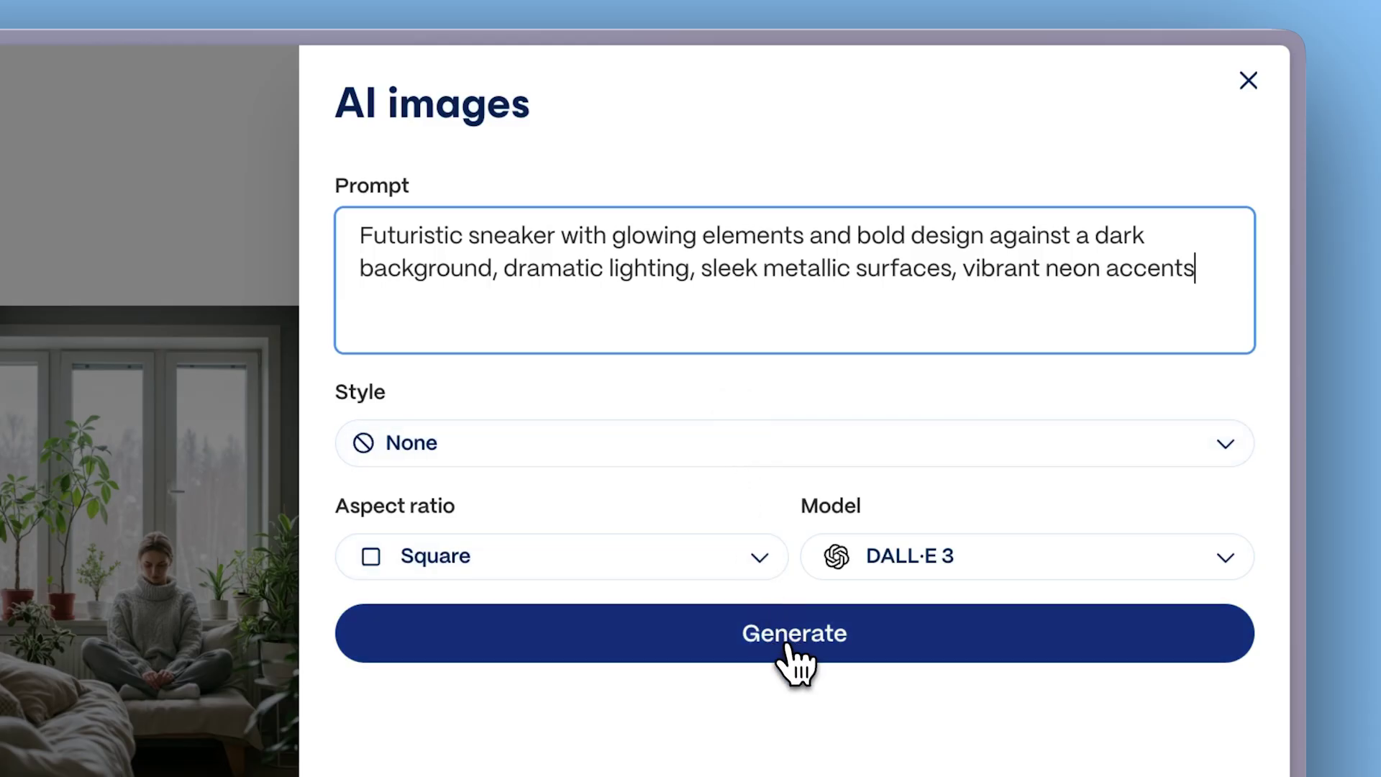
Step: Generate the futuristic sneaker images at Square ratio with DALL·E 3
{"action": "left_click", "coordinate": [789, 634]}
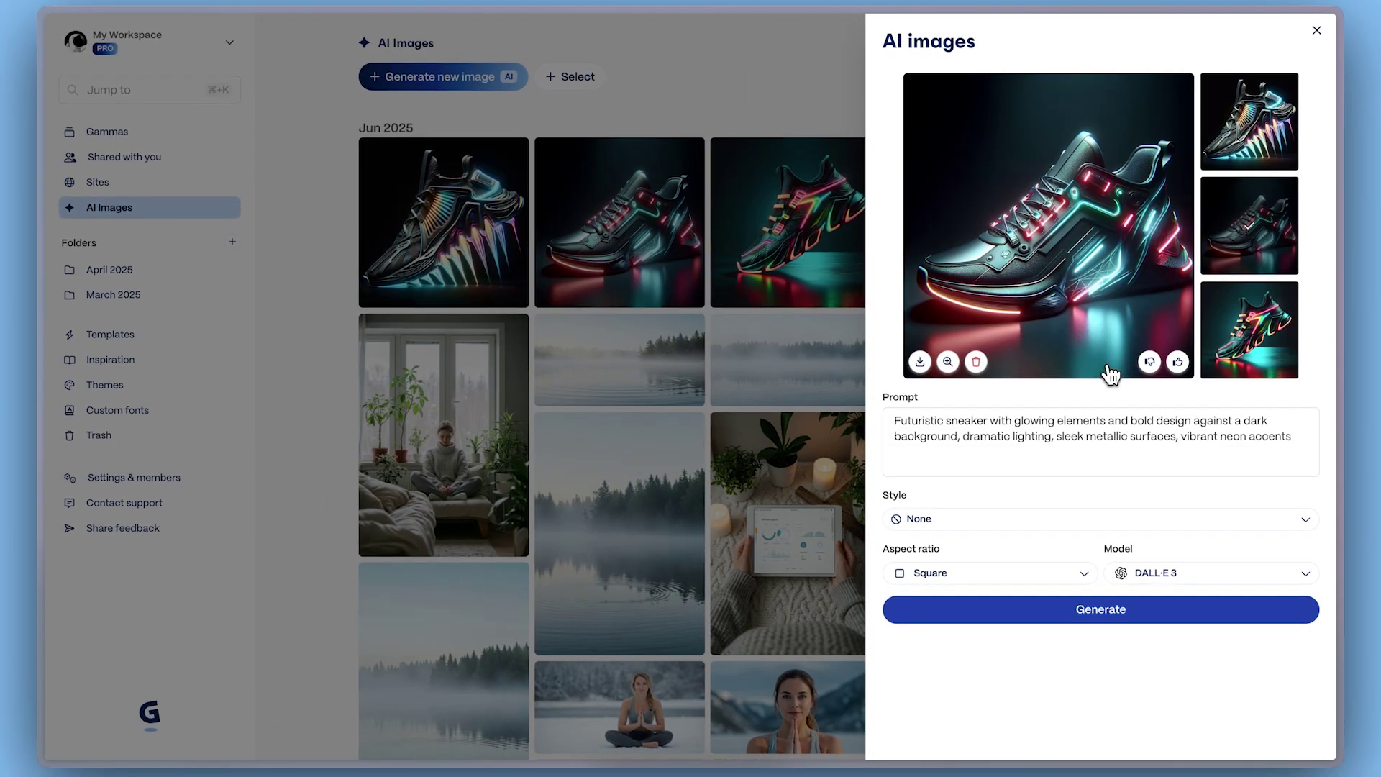